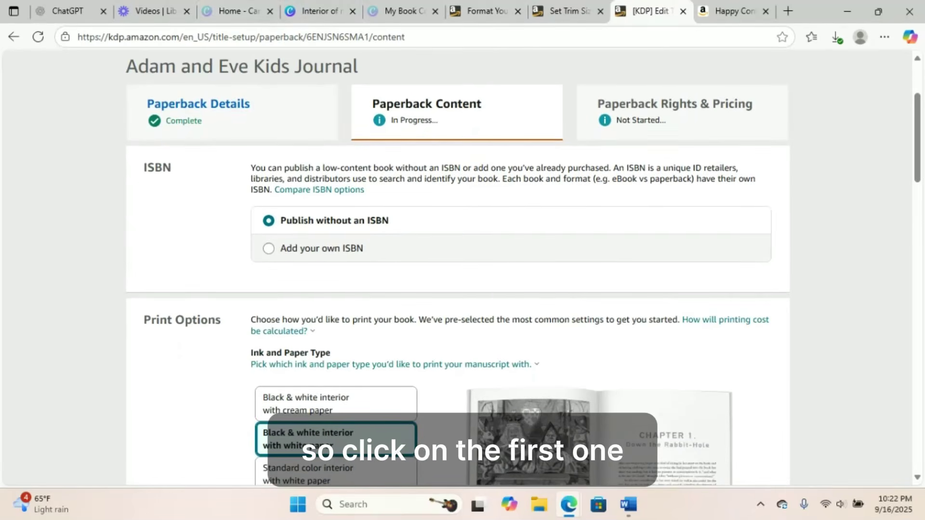
Try each ink and paper type in the print options, ending with Premium color interior with white paper selected.
{"action": "scroll", "coordinate": [918, 149], "scroll_direction": "down", "scroll_amount": 4}
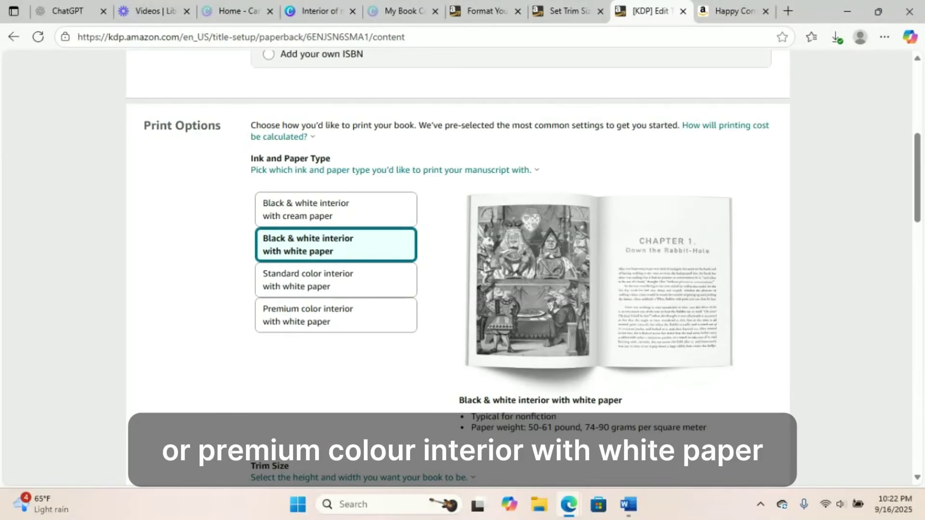
{"action": "left_click", "coordinate": [323, 214]}
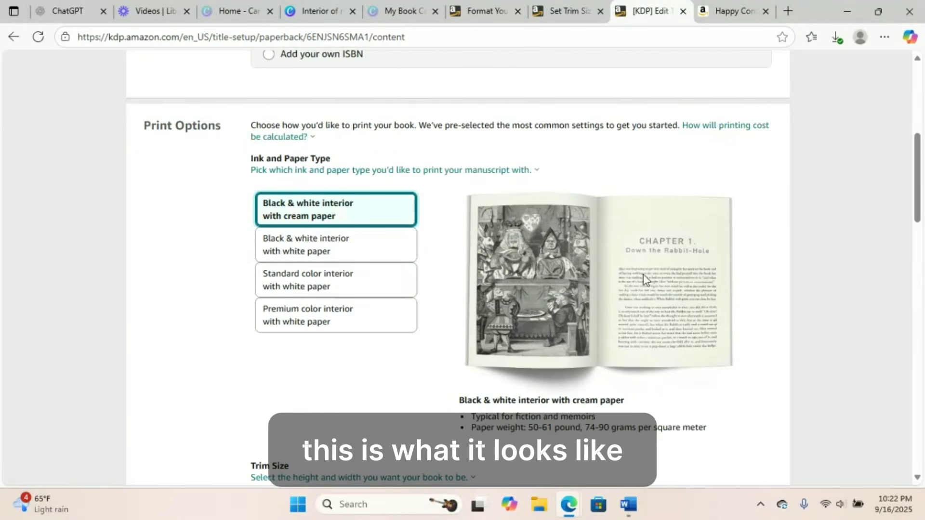
{"action": "left_click", "coordinate": [308, 254]}
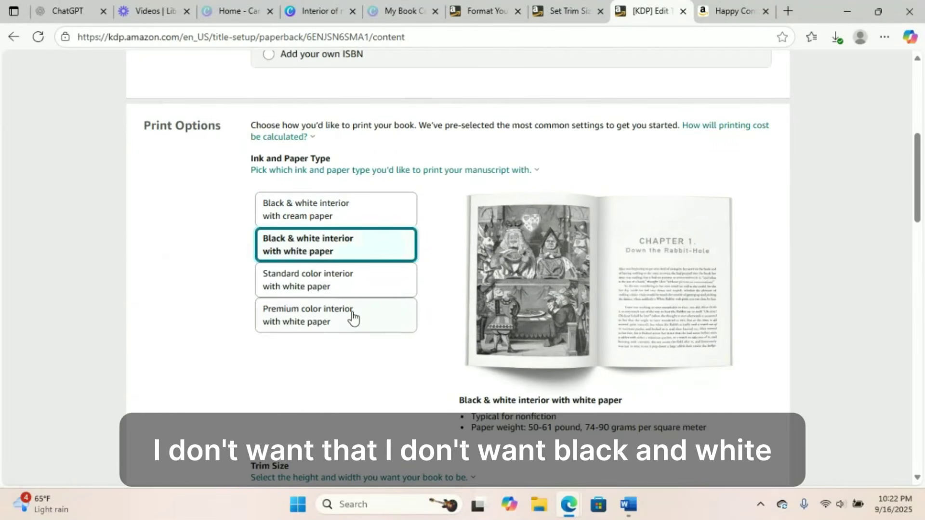
{"action": "left_click", "coordinate": [332, 281]}
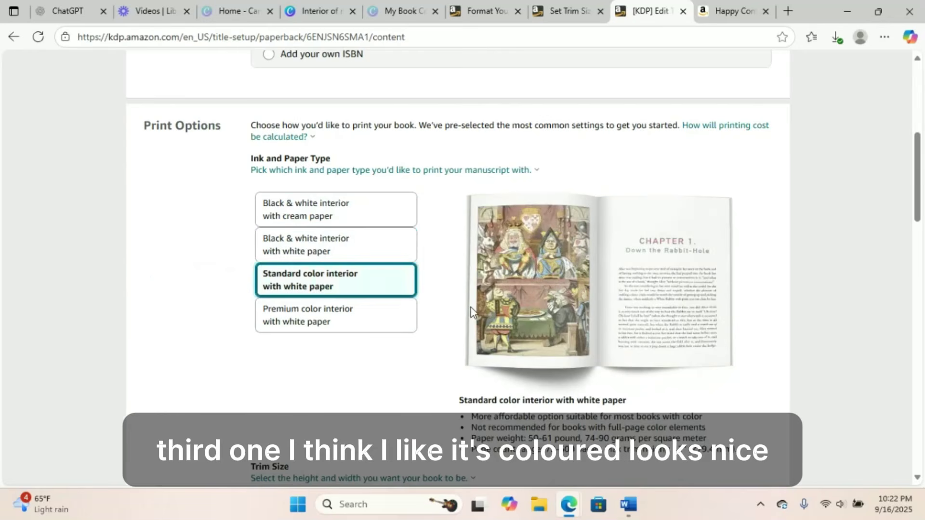
{"action": "left_click", "coordinate": [340, 329]}
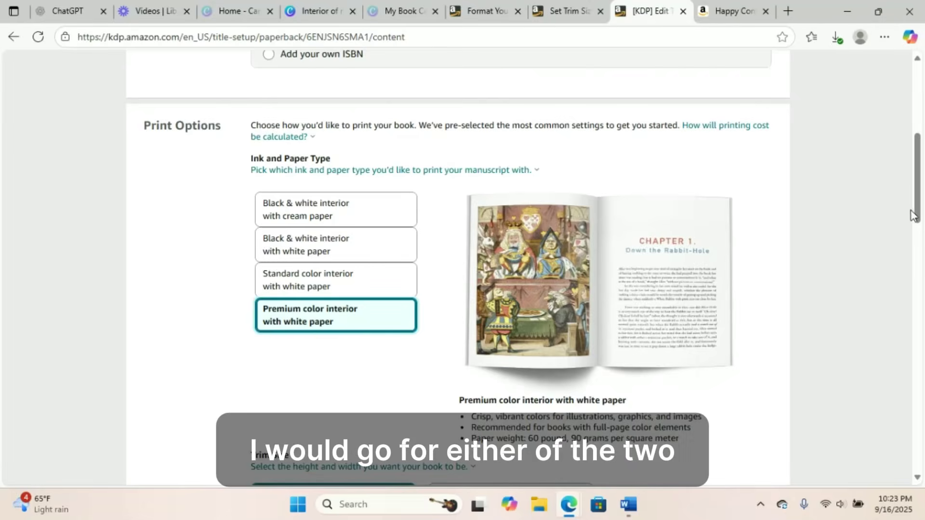
Compare the Standard color and Premium color interior options by switching between them, finishing on Premium color interior with white paper.
{"action": "left_click_drag", "start_coordinate": [918, 210], "coordinate": [919, 238]}
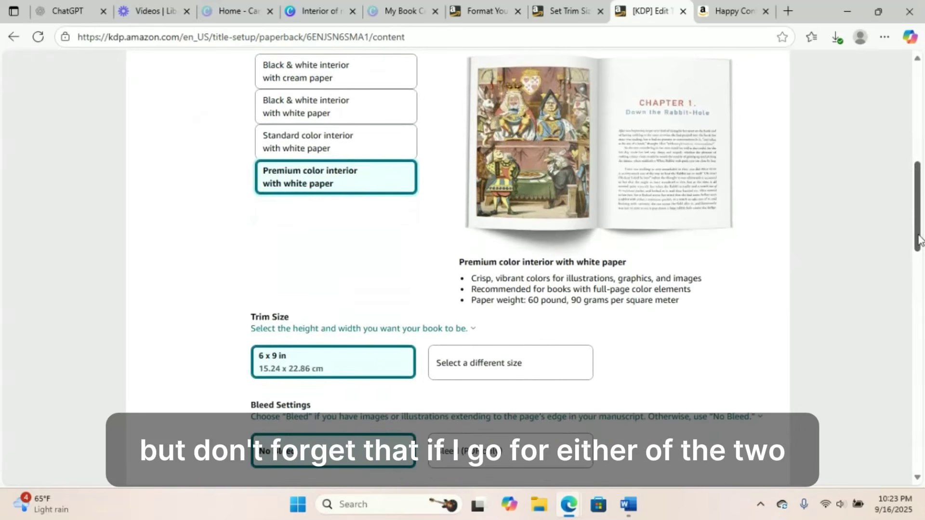
{"action": "left_click", "coordinate": [317, 147]}
{"action": "left_click", "coordinate": [318, 179]}
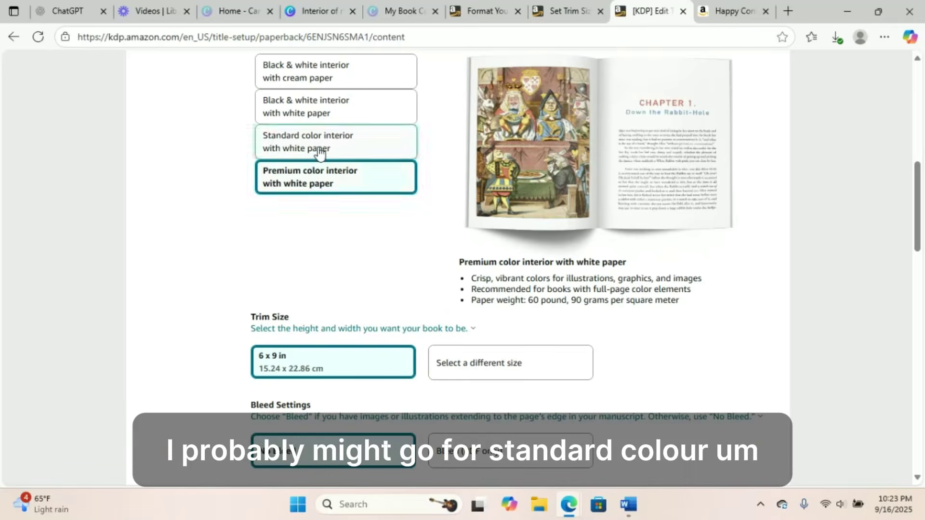
{"action": "left_click", "coordinate": [320, 153]}
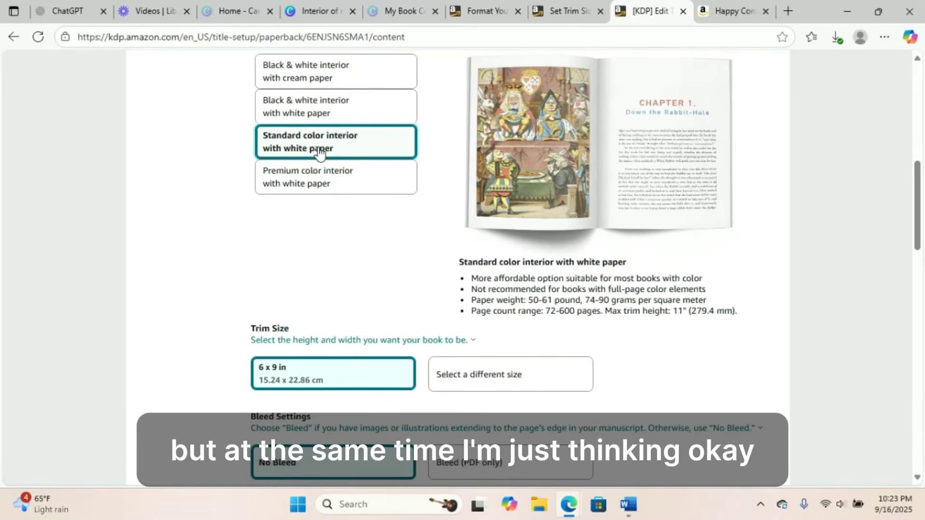
{"action": "left_click", "coordinate": [311, 183]}
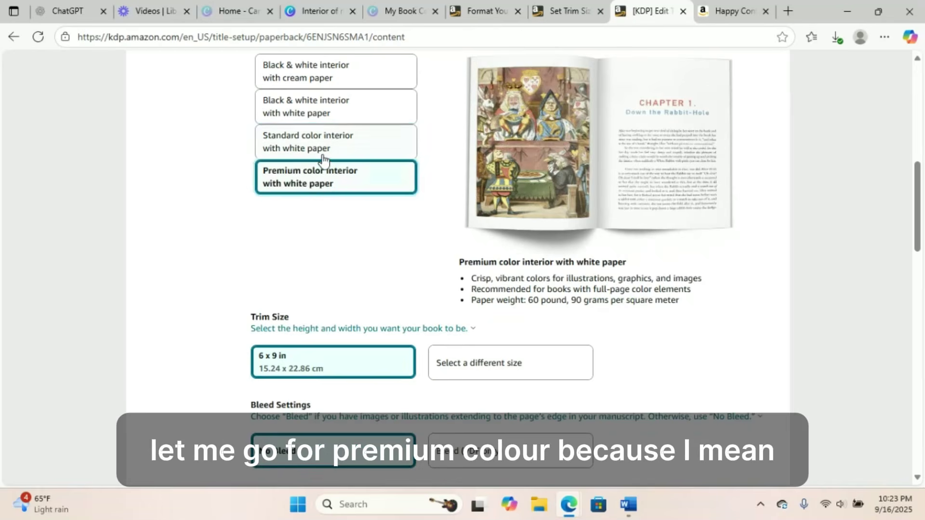
{"action": "left_click", "coordinate": [323, 155]}
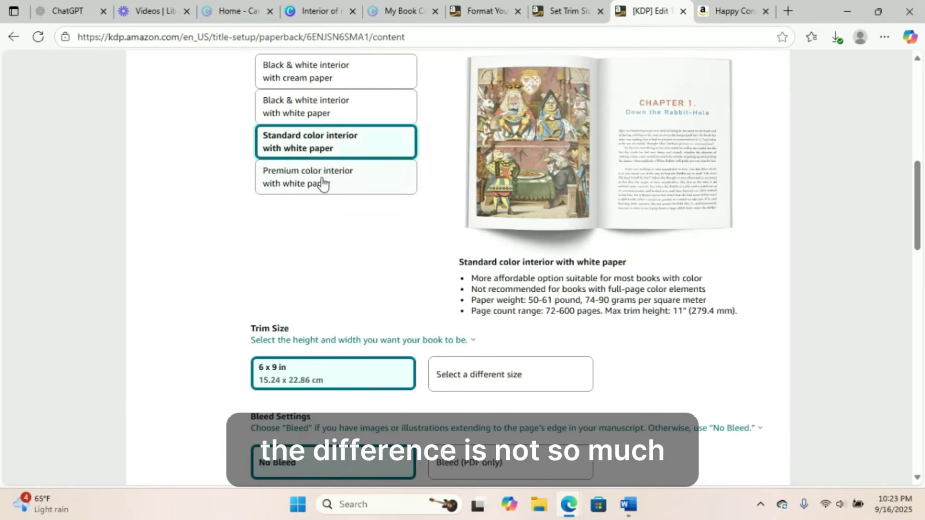
{"action": "left_click", "coordinate": [324, 178]}
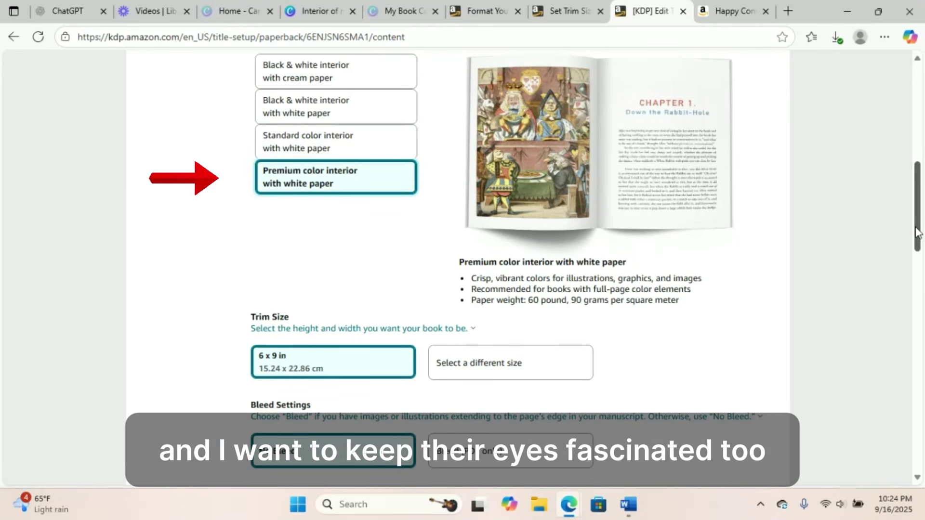
Set the book's trim size to 7.5 x 9.25 in.
{"action": "left_click_drag", "start_coordinate": [916, 233], "coordinate": [919, 269]}
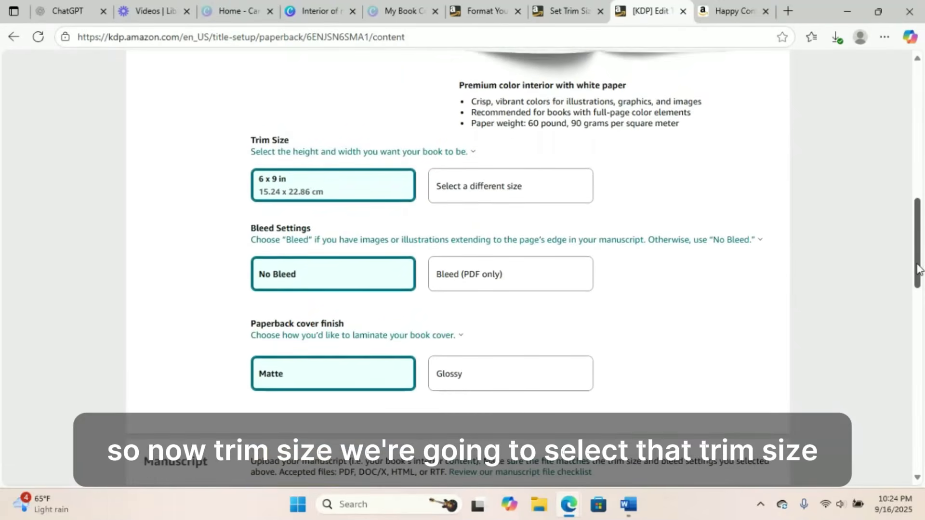
{"action": "left_click", "coordinate": [507, 190]}
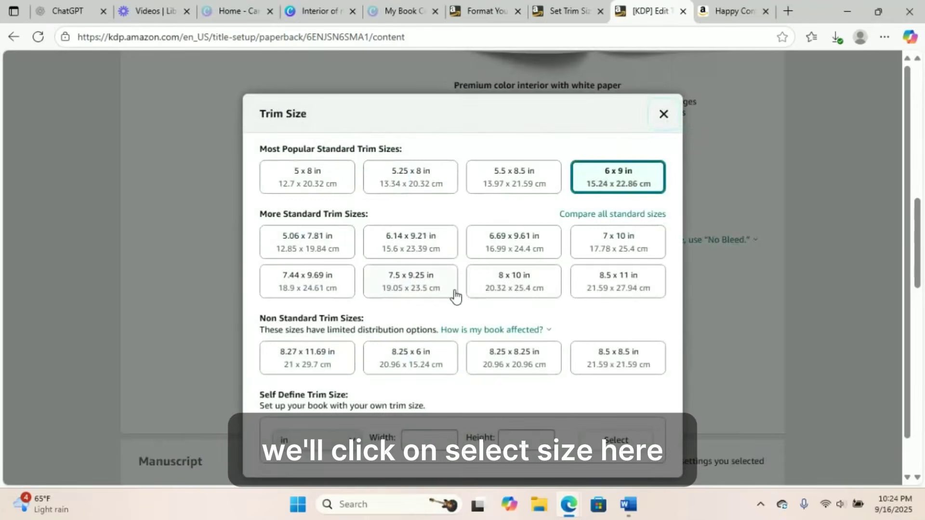
{"action": "left_click", "coordinate": [408, 284]}
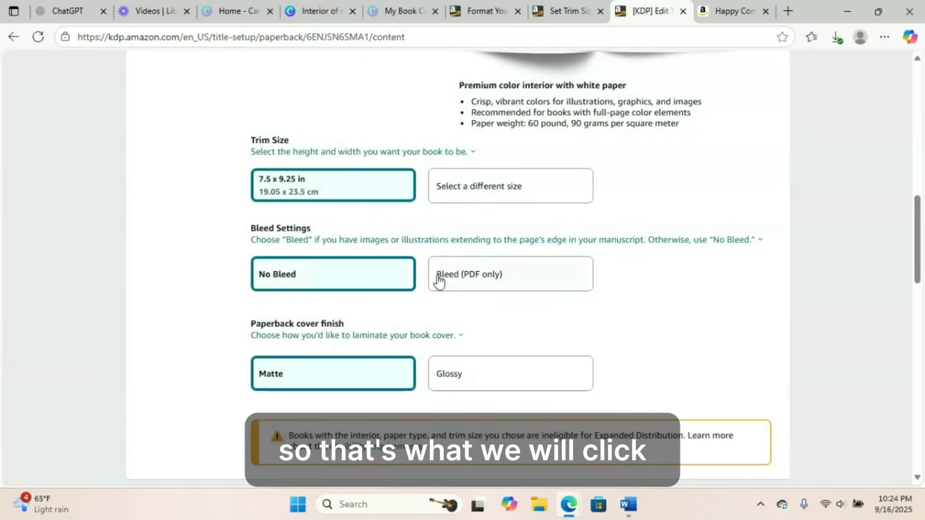
Set the bleed to Bleed (PDF only) and the paperback cover finish to Glossy.
{"action": "left_click", "coordinate": [272, 240]}
{"action": "left_click", "coordinate": [274, 292]}
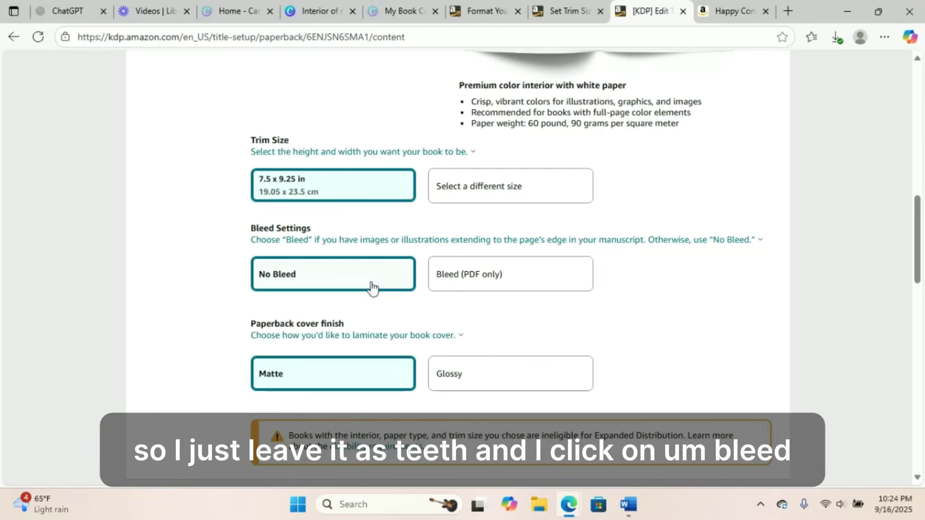
{"action": "left_click", "coordinate": [466, 284]}
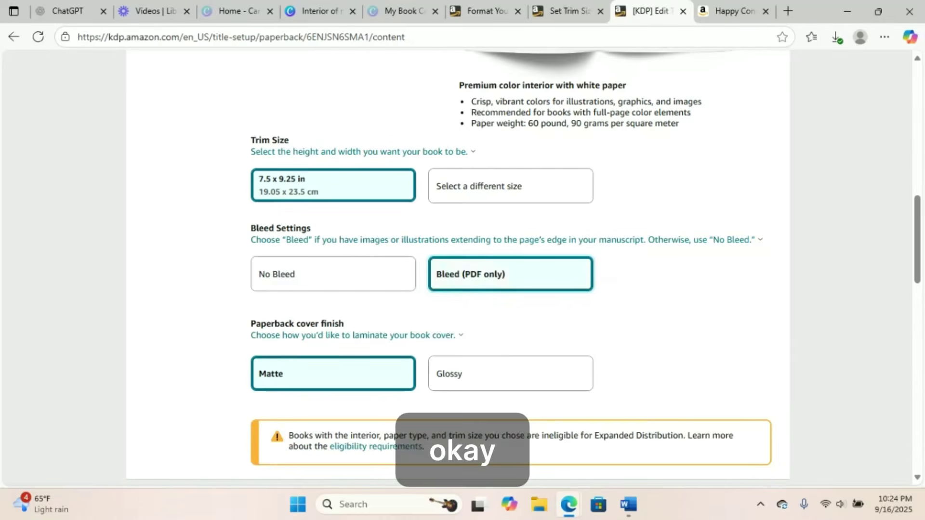
{"action": "scroll", "coordinate": [921, 271], "scroll_direction": "down", "scroll_amount": 3}
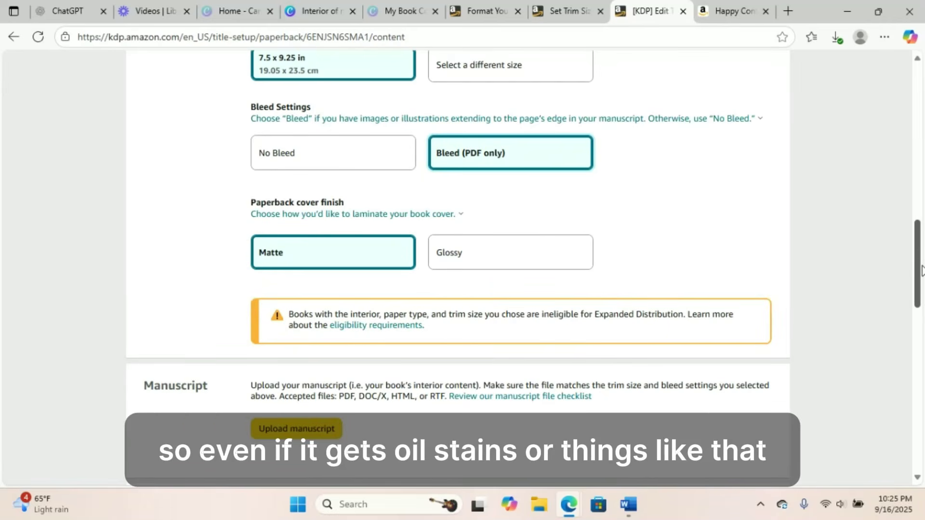
{"action": "left_click", "coordinate": [501, 248]}
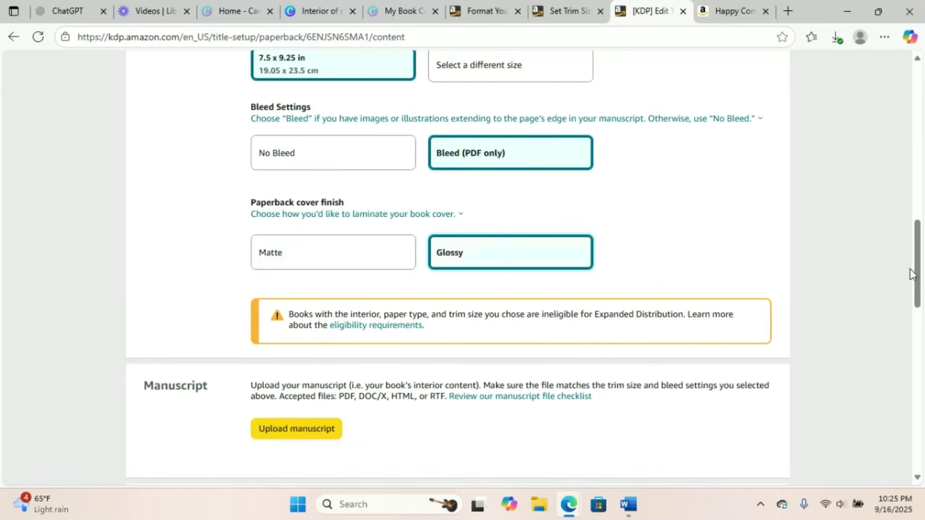
Upload the PDF "Interior of my Book" from Downloads as the manuscript.
{"action": "scroll", "coordinate": [912, 274], "scroll_direction": "down", "scroll_amount": 4}
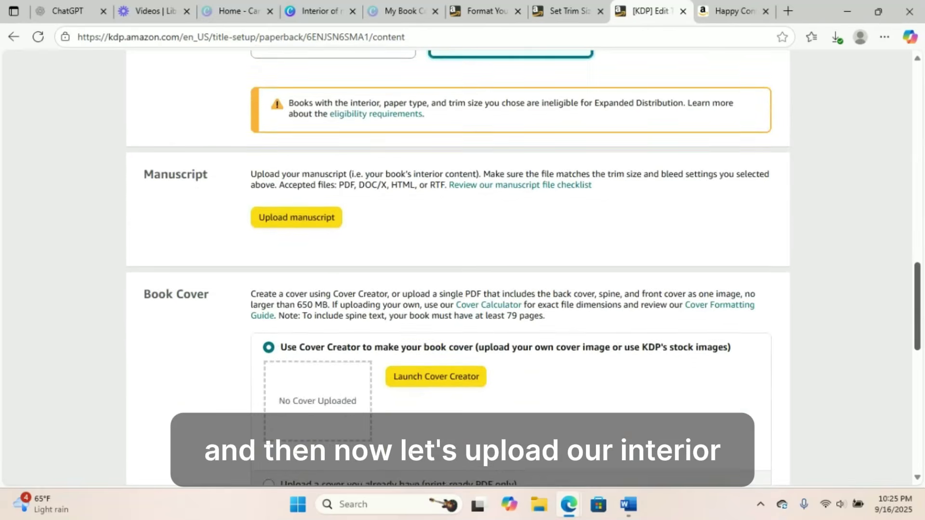
{"action": "scroll", "coordinate": [478, 261], "scroll_direction": "up", "scroll_amount": 1}
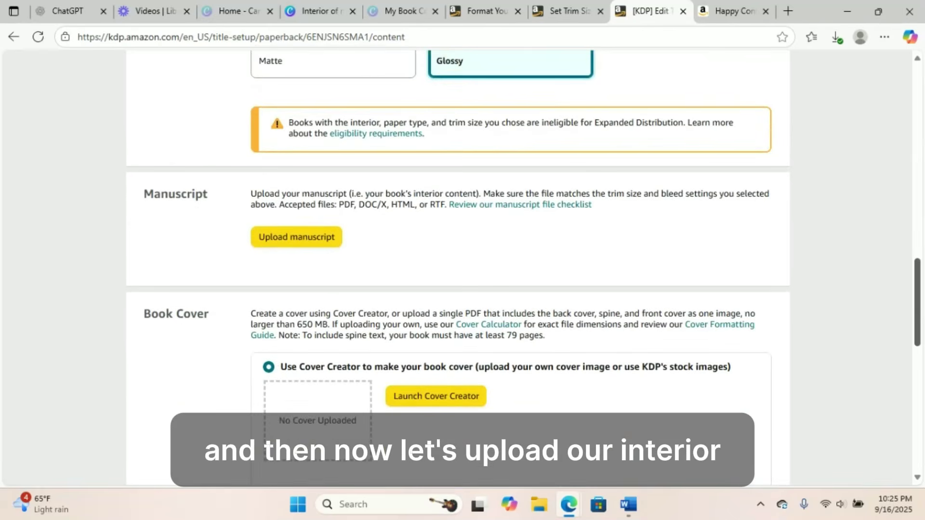
{"action": "left_click", "coordinate": [298, 239]}
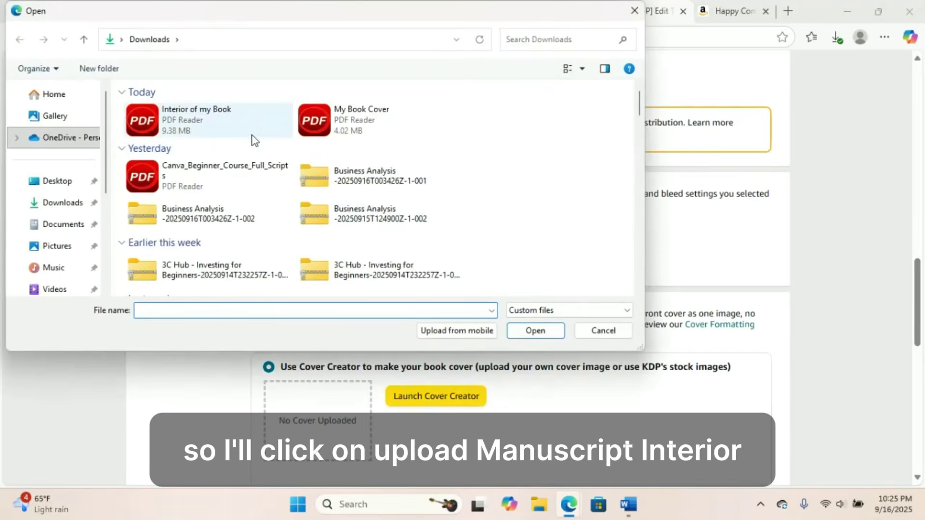
{"action": "left_click", "coordinate": [217, 120]}
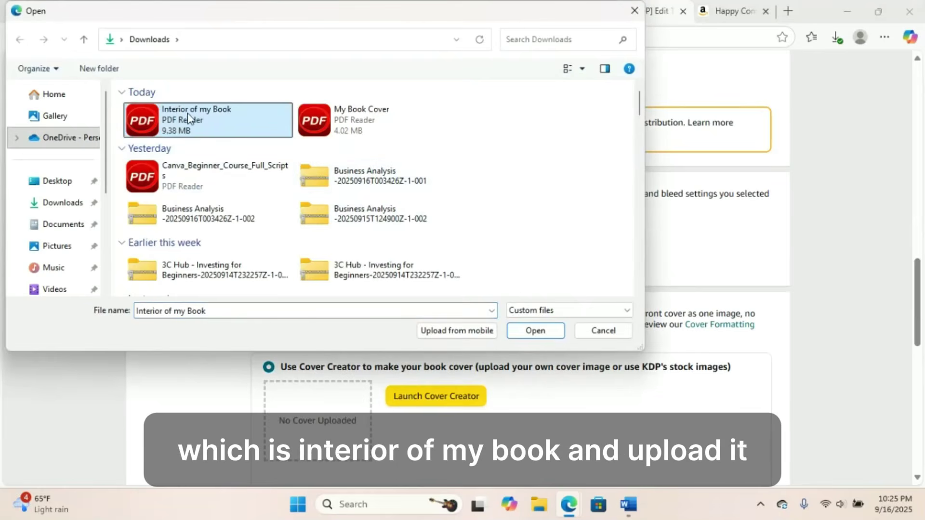
{"action": "left_click", "coordinate": [535, 331]}
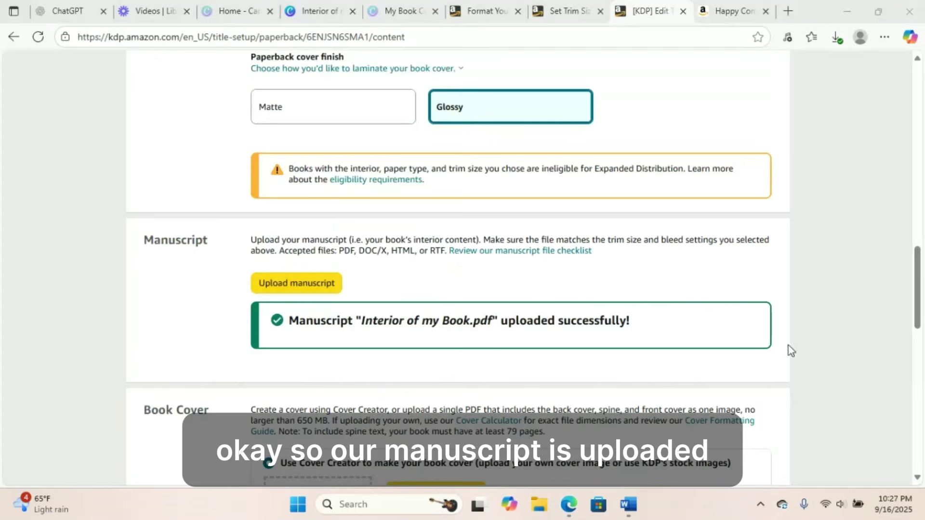
Choose to upload an existing print-ready cover and upload the PDF "My Book Cover" from Downloads.
{"action": "left_click_drag", "start_coordinate": [918, 286], "coordinate": [921, 346]}
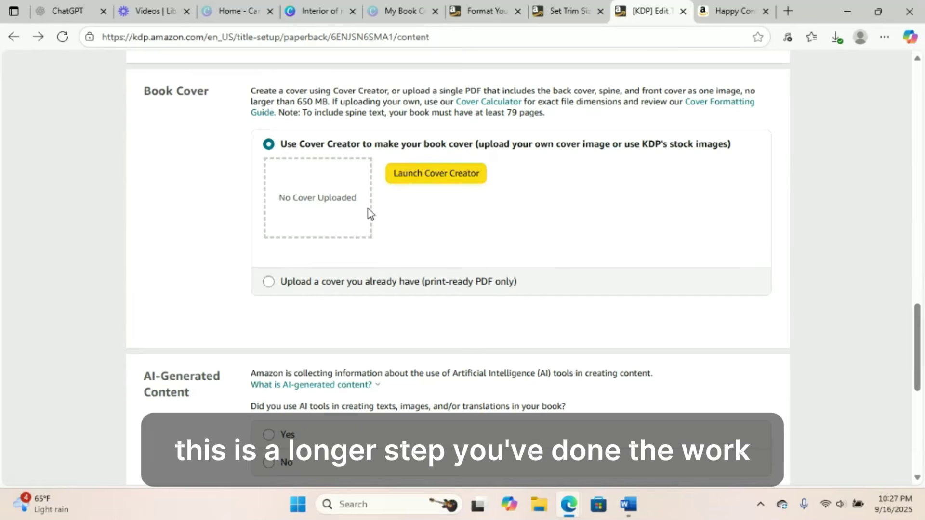
{"action": "left_click", "coordinate": [269, 283]}
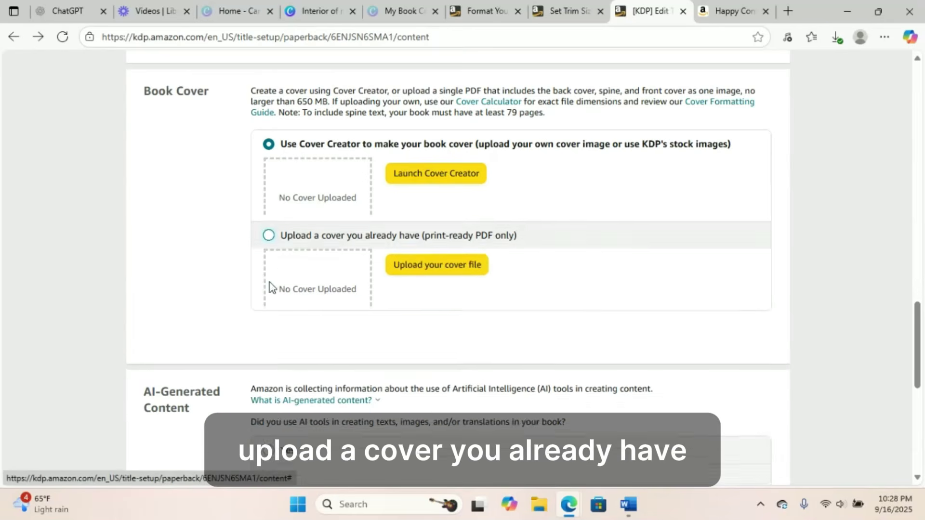
{"action": "left_click", "coordinate": [438, 196]}
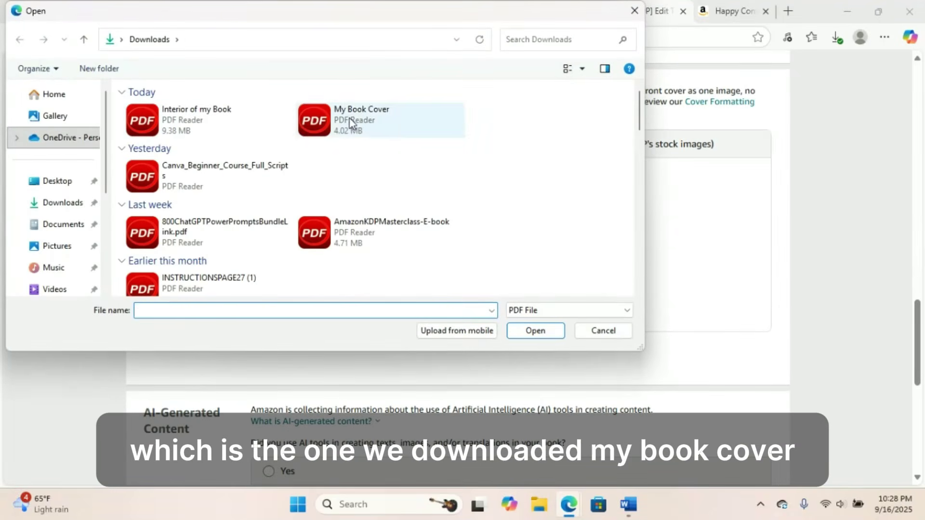
{"action": "left_click", "coordinate": [350, 123]}
{"action": "left_click", "coordinate": [534, 330]}
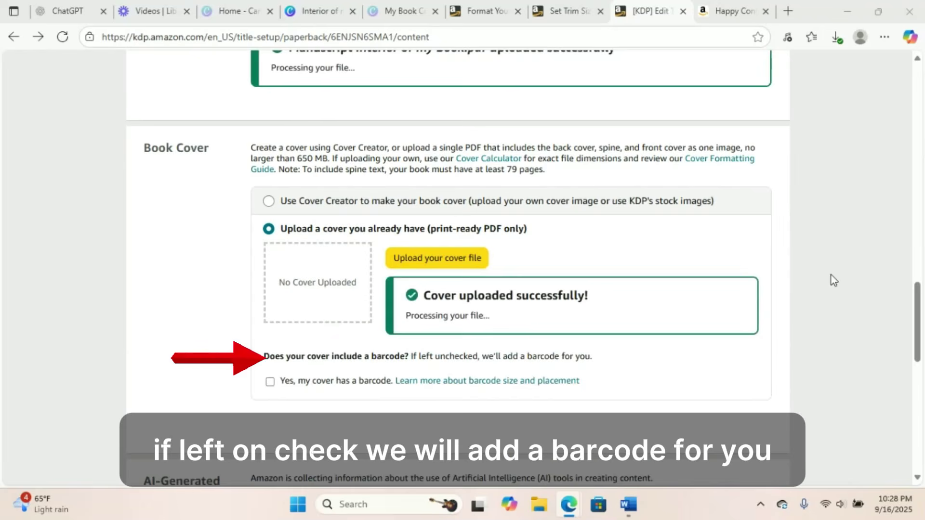
View the definition of AI-generated content and answer Yes to using AI tools in creating the book.
{"action": "left_click_drag", "start_coordinate": [919, 299], "coordinate": [921, 362]}
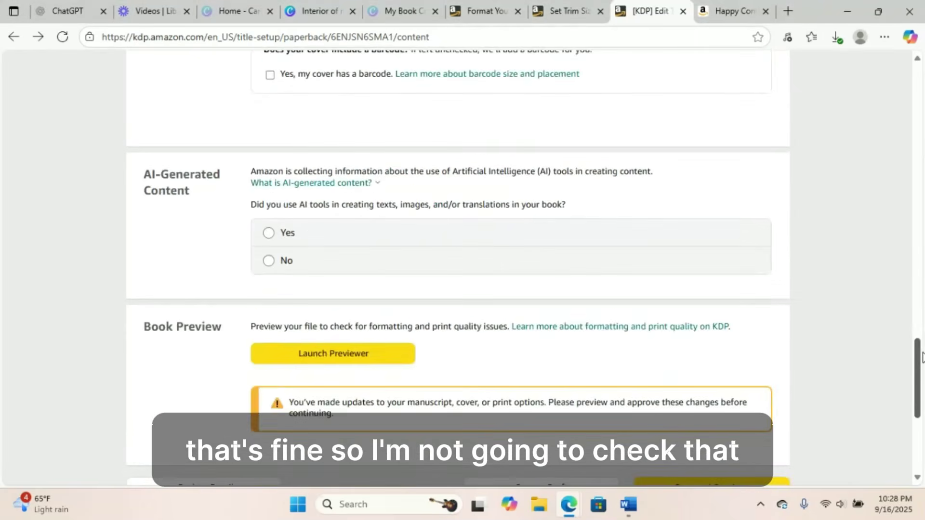
{"action": "left_click", "coordinate": [311, 183]}
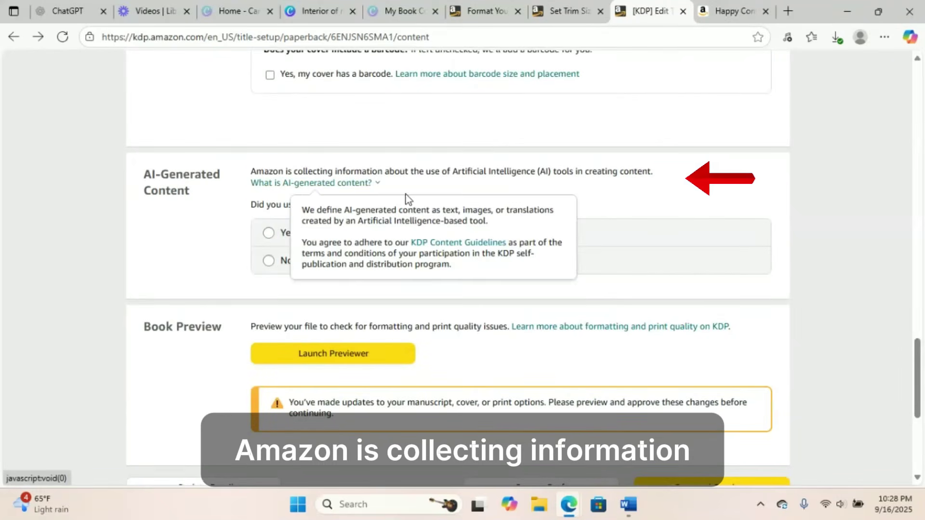
{"action": "left_click", "coordinate": [536, 207]}
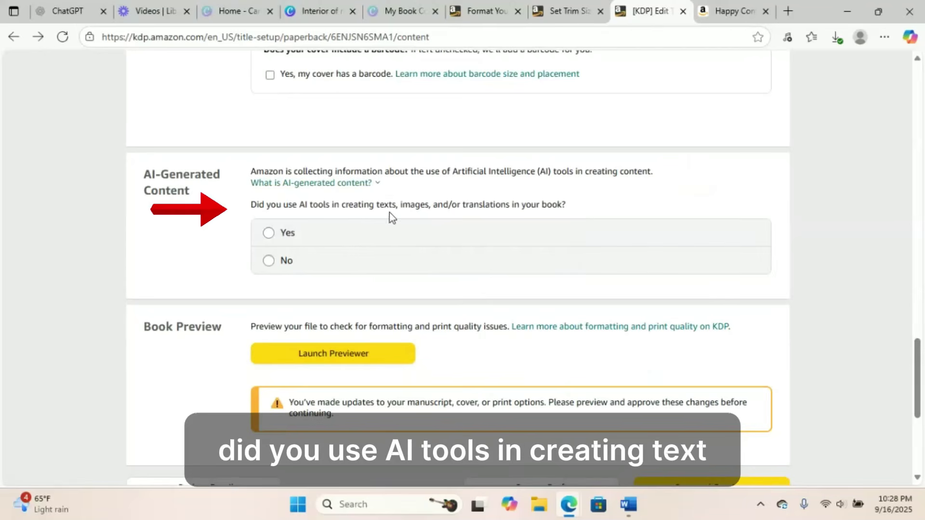
{"action": "left_click", "coordinate": [269, 233]}
Declare AI-generated texts as "Some sections, with minimal or no editing" and enter Chatgpt as the tool used.
{"action": "left_click", "coordinate": [462, 260]}
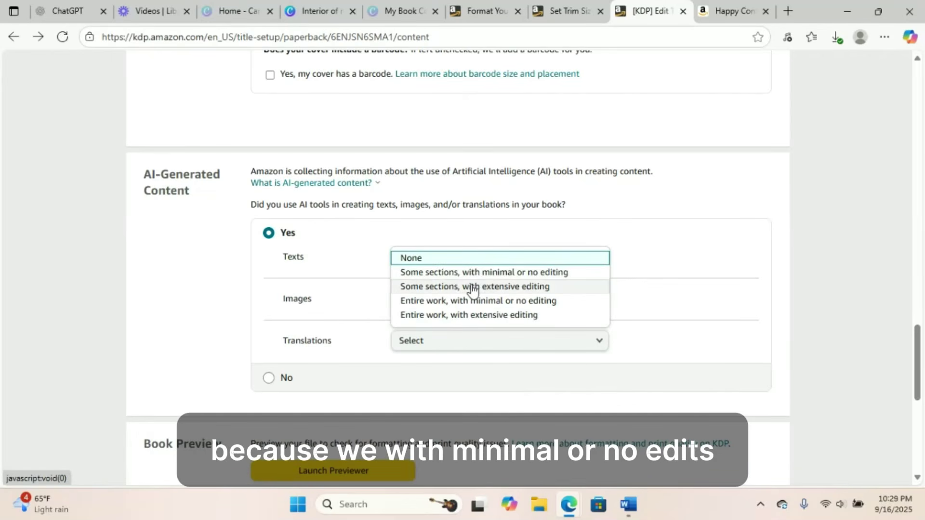
{"action": "left_click", "coordinate": [475, 273]}
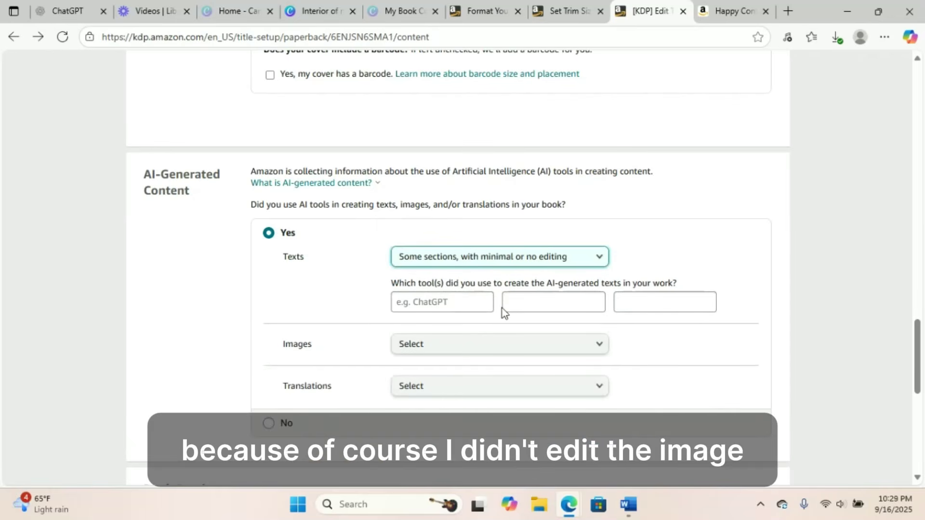
{"action": "left_click", "coordinate": [423, 306]}
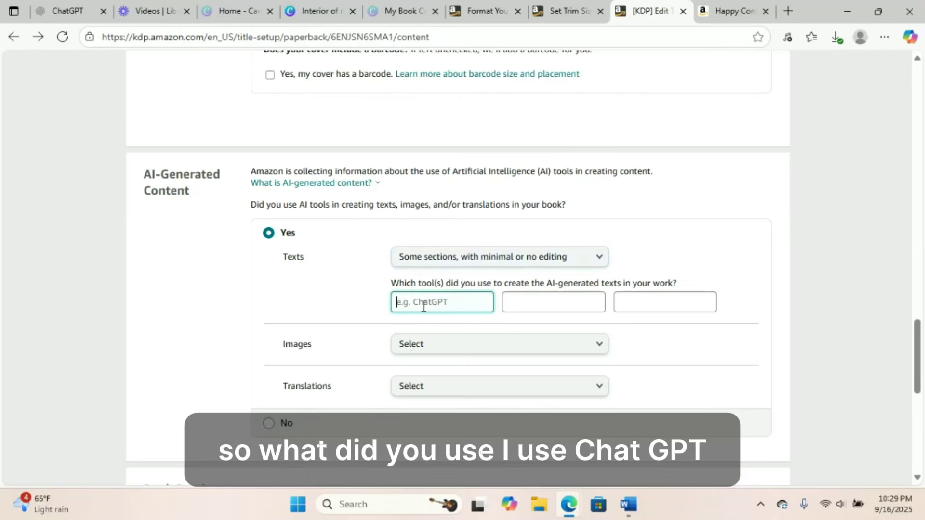
{"action": "type", "text": "Chatgpt"}
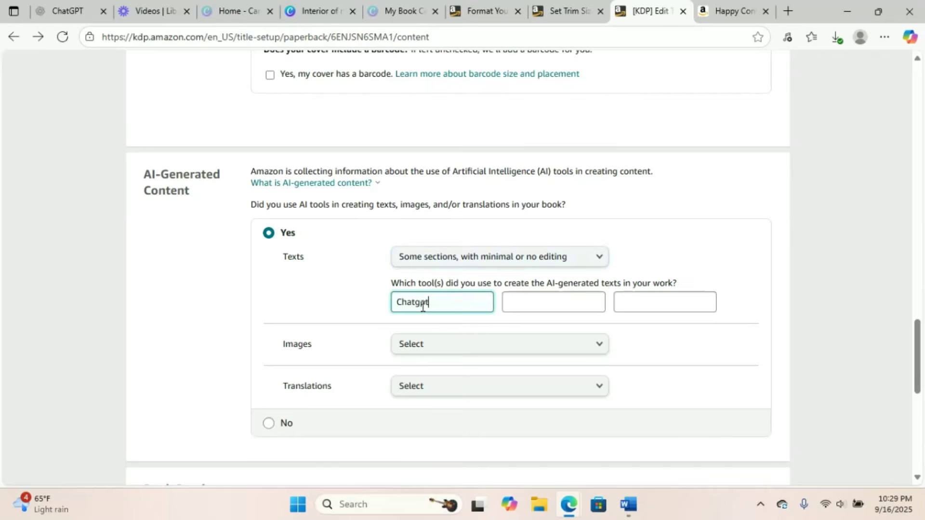
Declare AI-generated images as "One or a few AI-generated images, with extensive editing" and enter chatgpt as the tool used.
{"action": "left_click", "coordinate": [429, 345]}
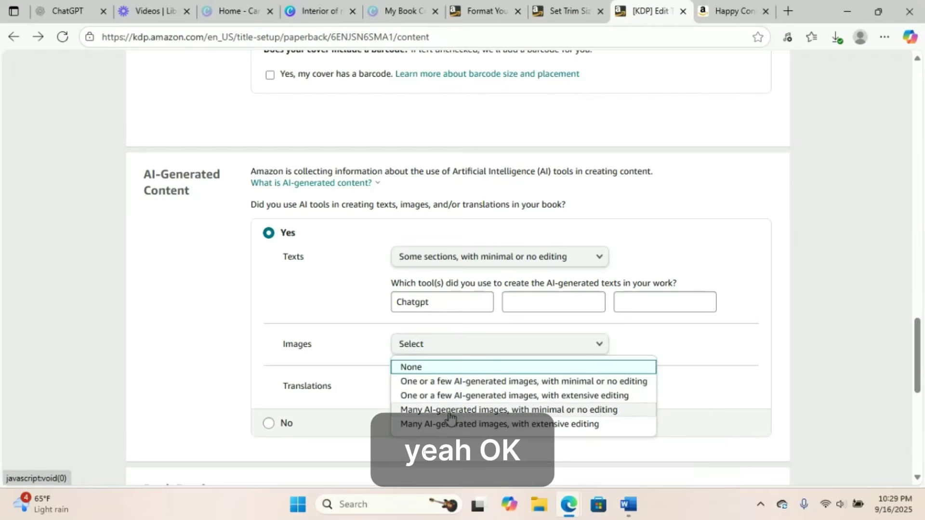
{"action": "left_click", "coordinate": [452, 397]}
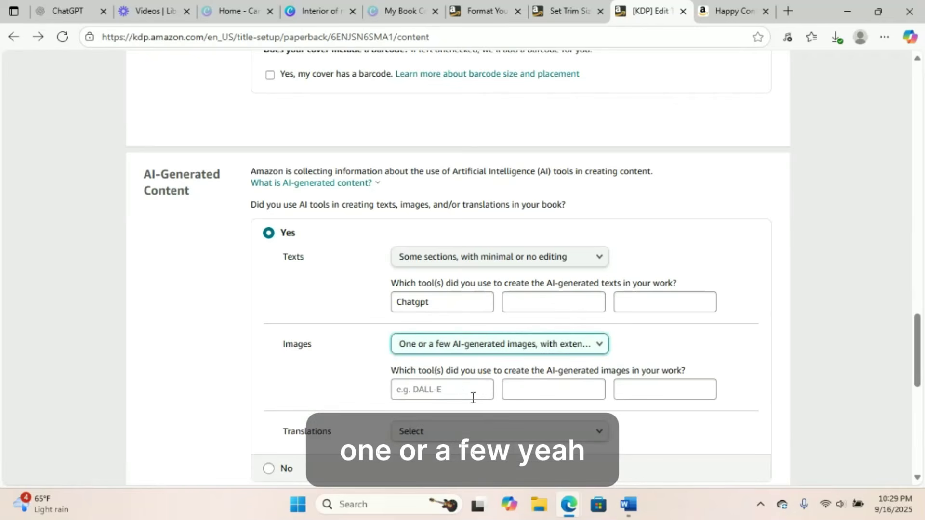
{"action": "left_click", "coordinate": [452, 392]}
{"action": "type", "text": "chat"}
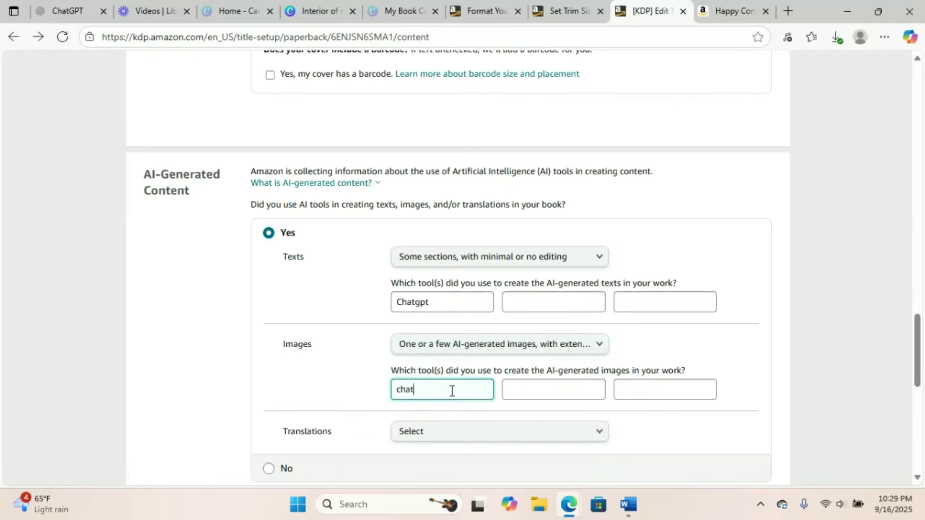
{"action": "type", "text": "gpt"}
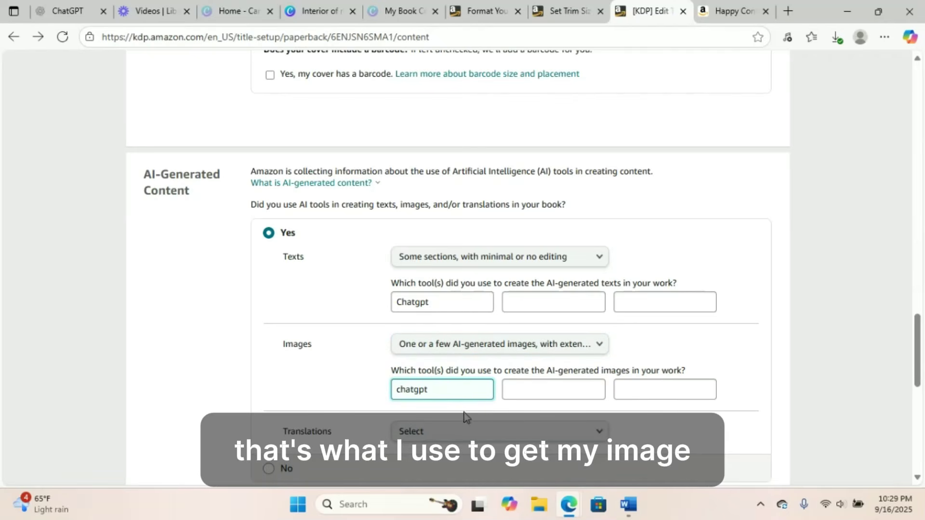
Declare AI-generated translations as "Some sections, with minimal or no editing" and enter chatgpt as the tool used.
{"action": "scroll", "coordinate": [913, 347], "scroll_direction": "down", "scroll_amount": 6}
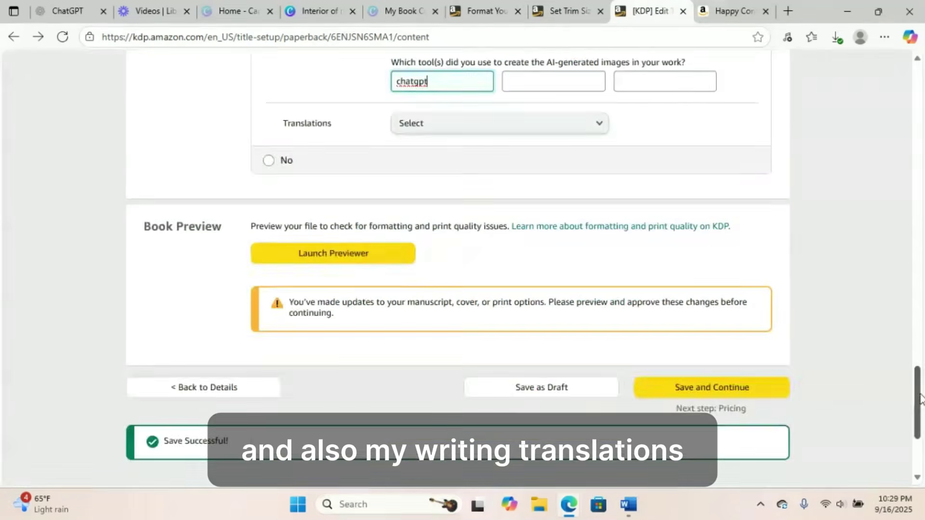
{"action": "scroll", "coordinate": [585, 174], "scroll_direction": "up", "scroll_amount": 3}
{"action": "left_click", "coordinate": [505, 283]}
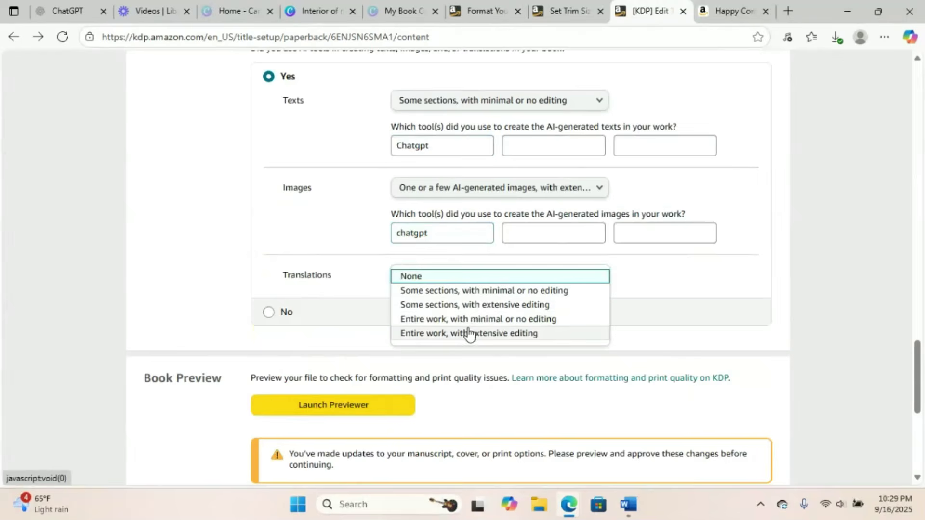
{"action": "left_click", "coordinate": [491, 290]}
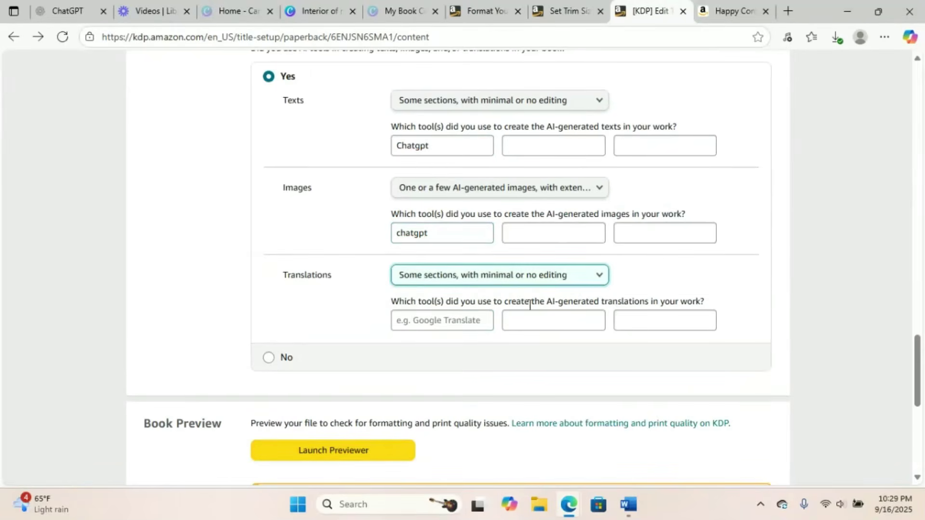
{"action": "left_click", "coordinate": [475, 323]}
{"action": "type", "text": "c"}
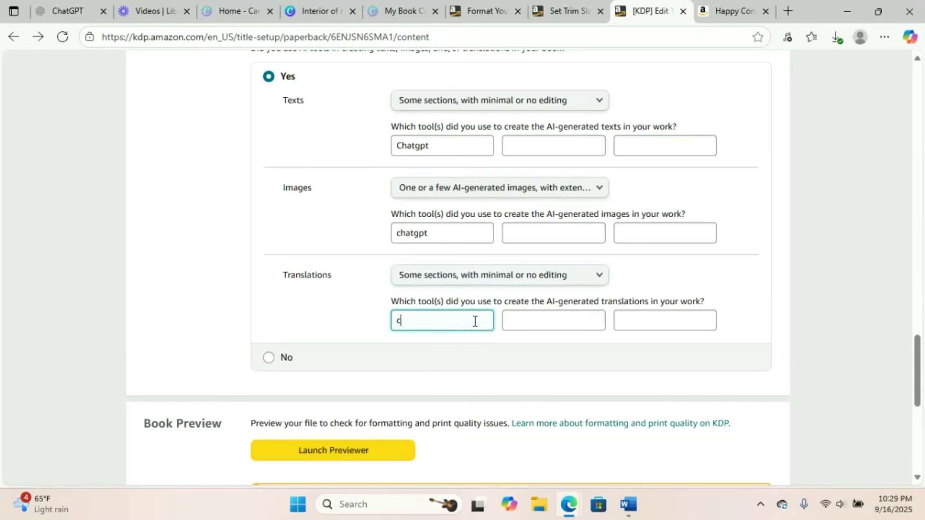
{"action": "type", "text": "hatgpt"}
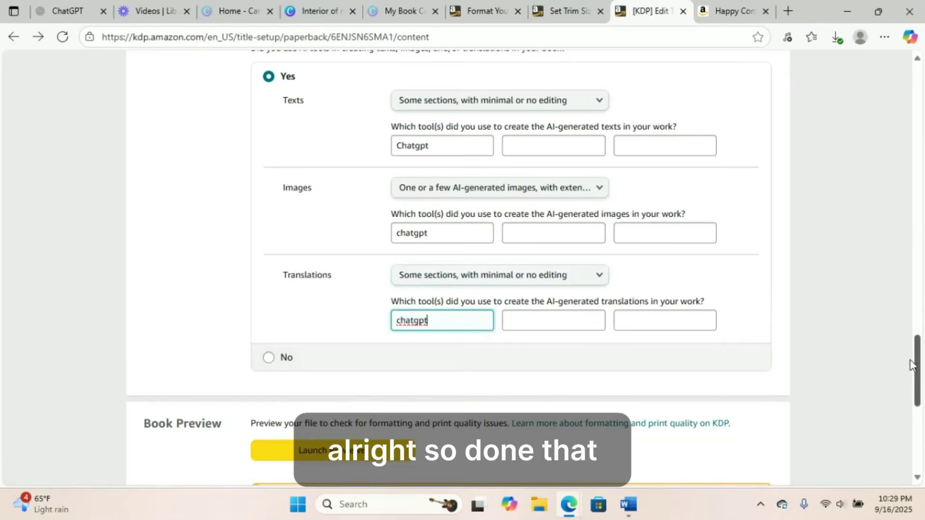
Launch the print previewer and examine the cover, story pages and lined notes pages in both directions.
{"action": "left_click_drag", "start_coordinate": [911, 365], "coordinate": [912, 401]}
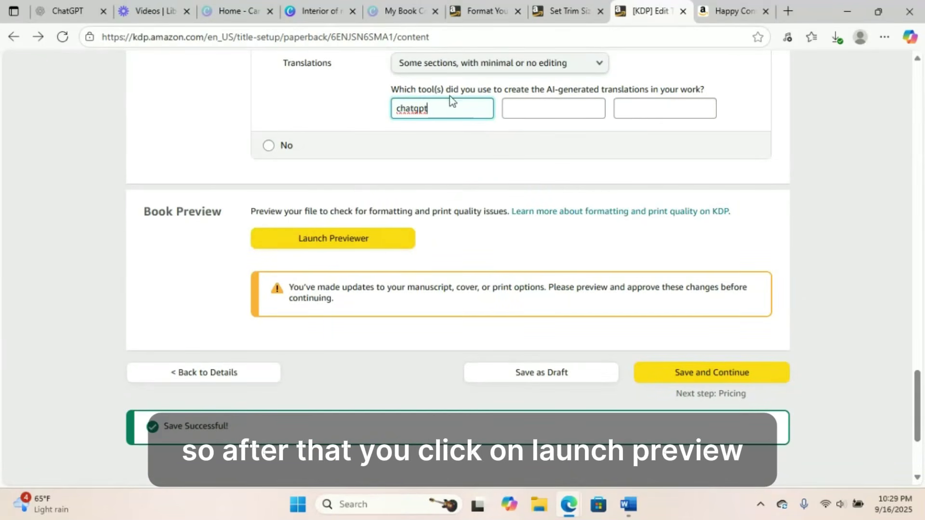
{"action": "left_click", "coordinate": [359, 242]}
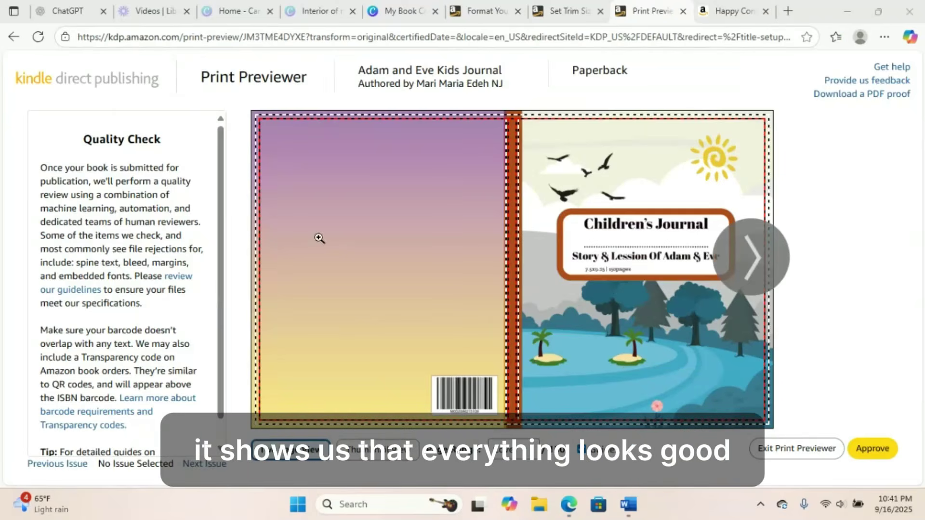
{"action": "left_click", "coordinate": [755, 258]}
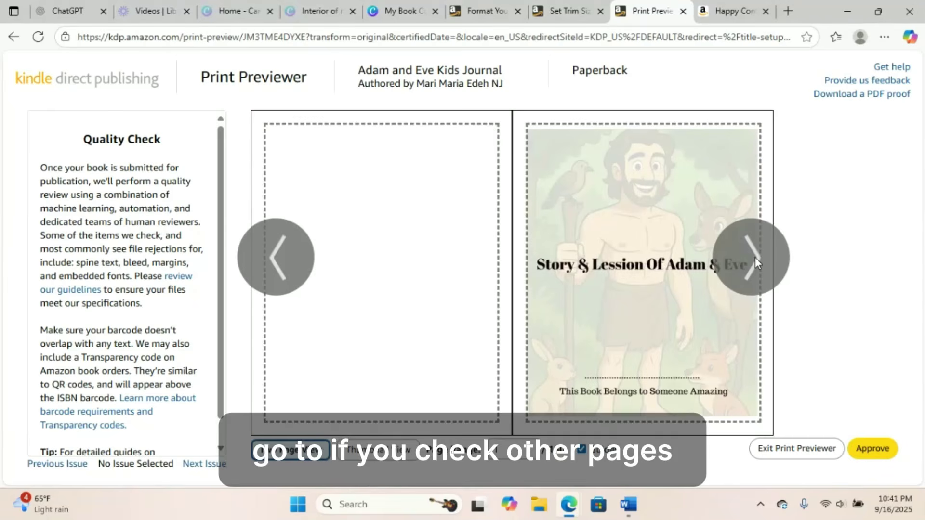
{"action": "left_click", "coordinate": [756, 257]}
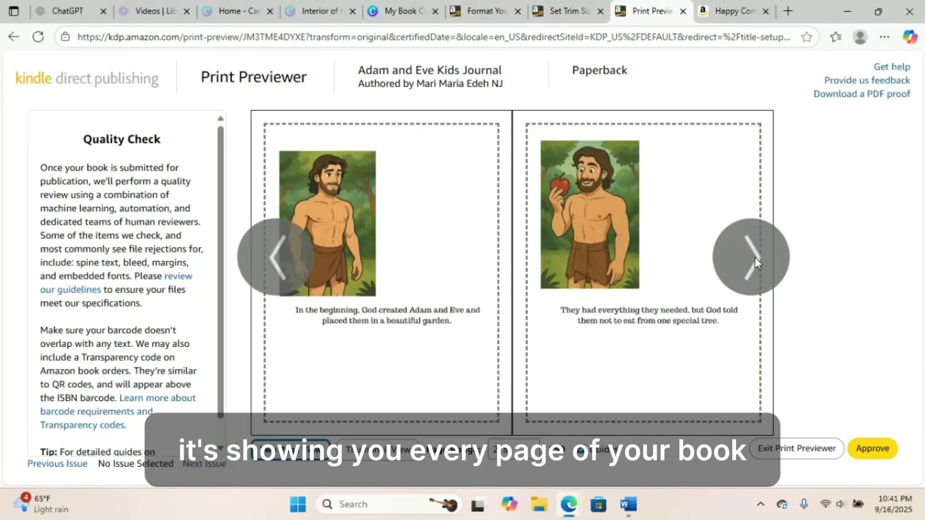
{"action": "left_click", "coordinate": [755, 258]}
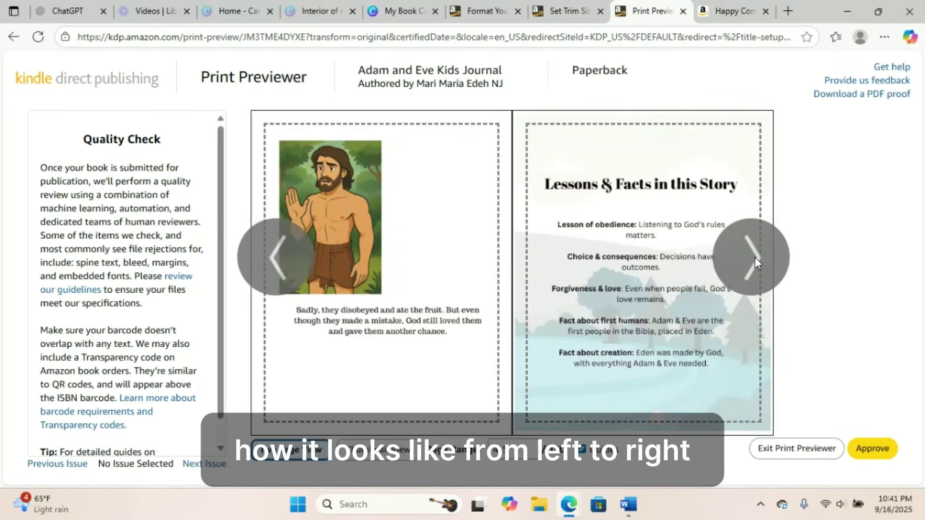
{"action": "left_click", "coordinate": [756, 257]}
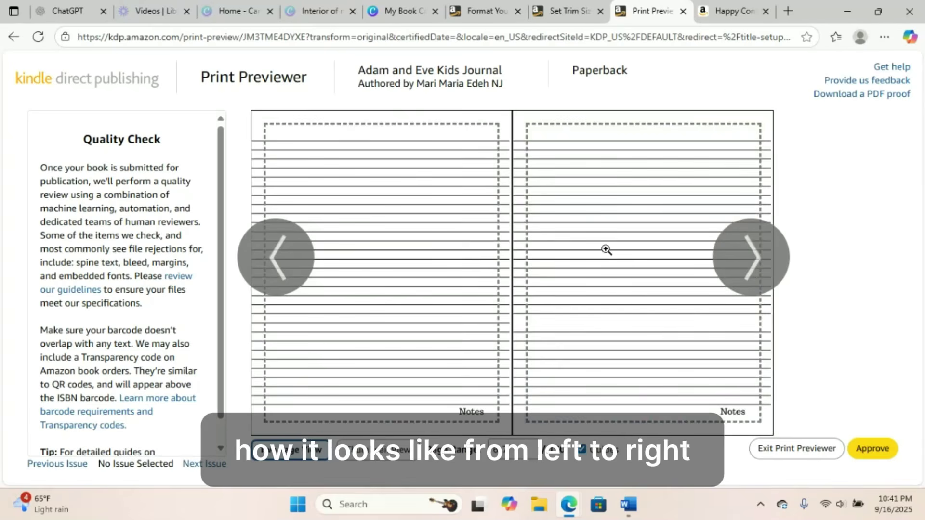
{"action": "left_click", "coordinate": [762, 268]}
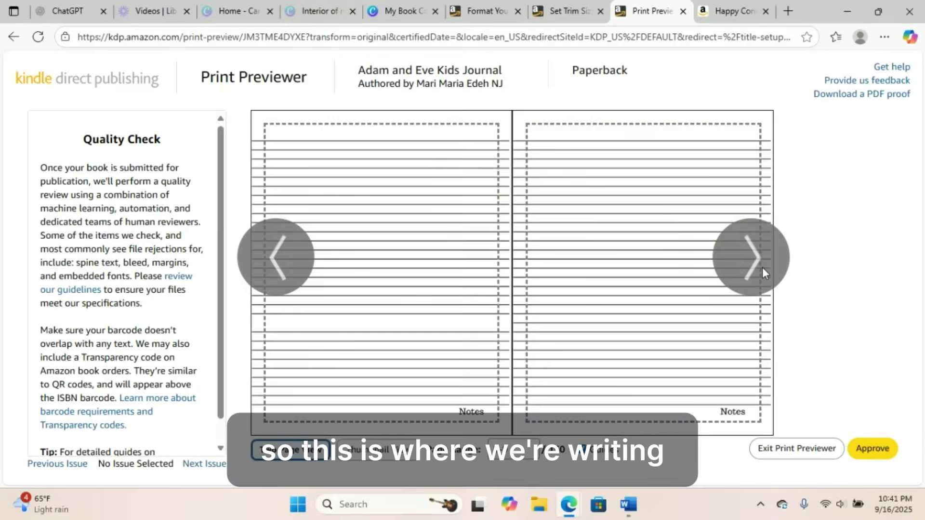
{"action": "left_click", "coordinate": [273, 271]}
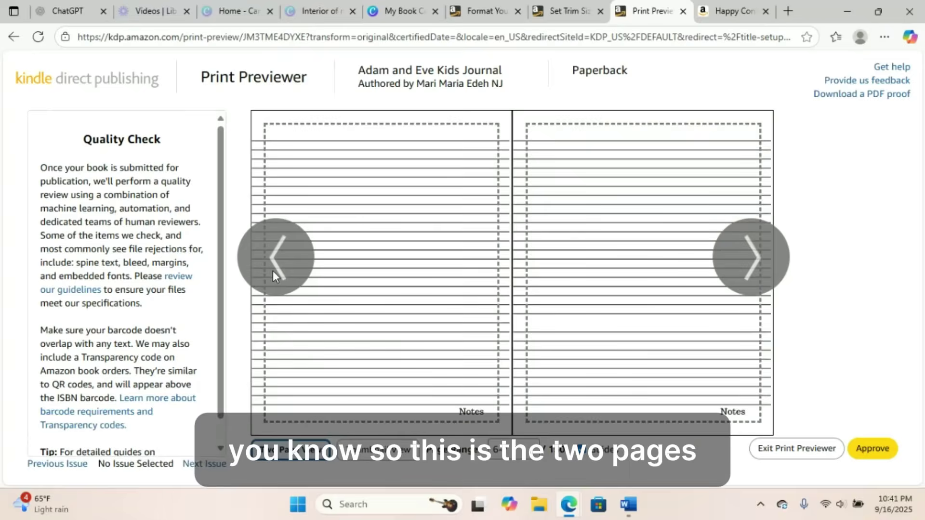
{"action": "left_click", "coordinate": [273, 270]}
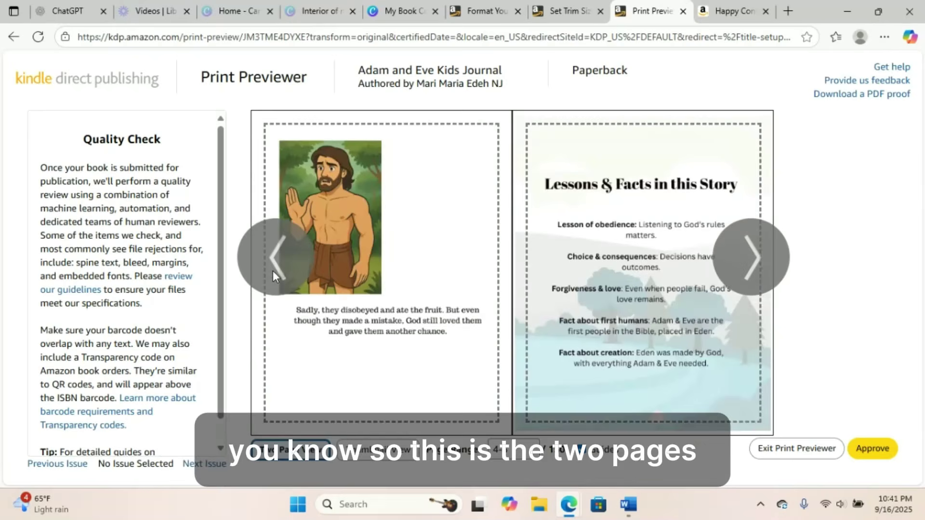
{"action": "mouse_move", "coordinate": [329, 192]}
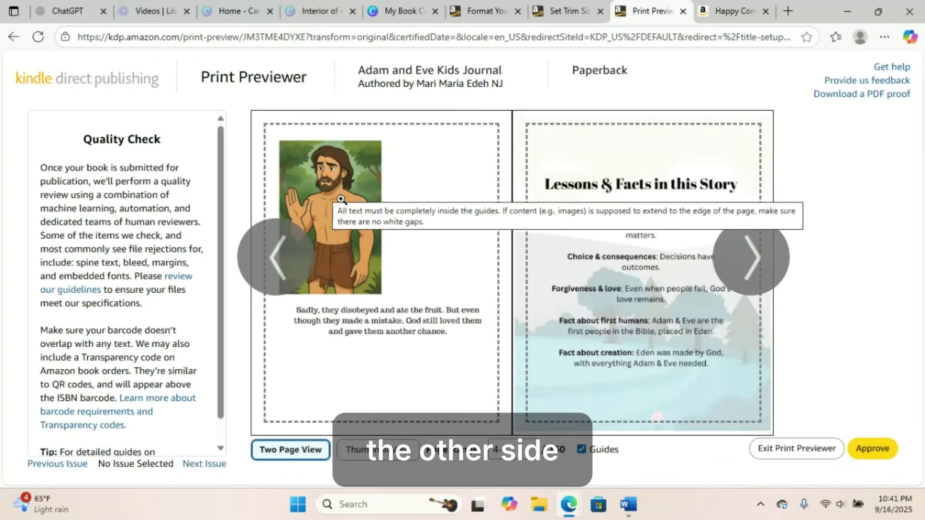
{"action": "left_click", "coordinate": [275, 253]}
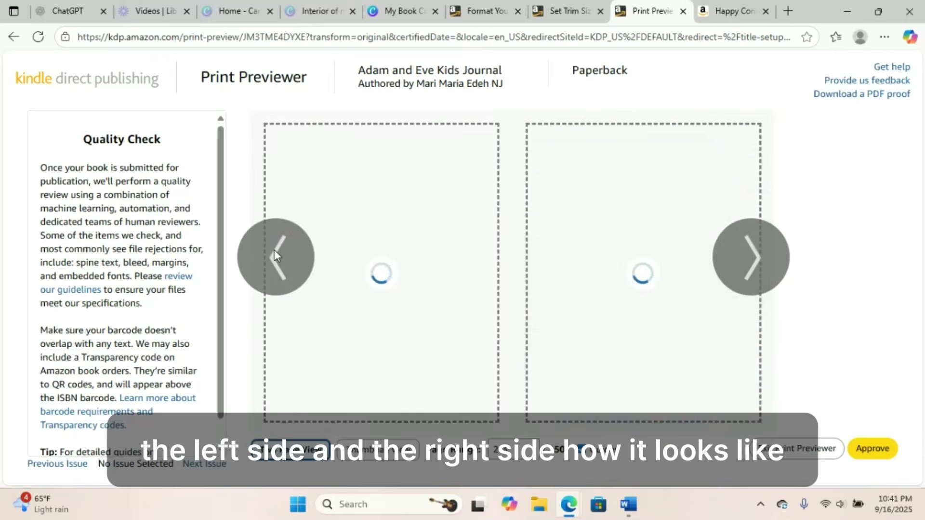
{"action": "left_click", "coordinate": [274, 250]}
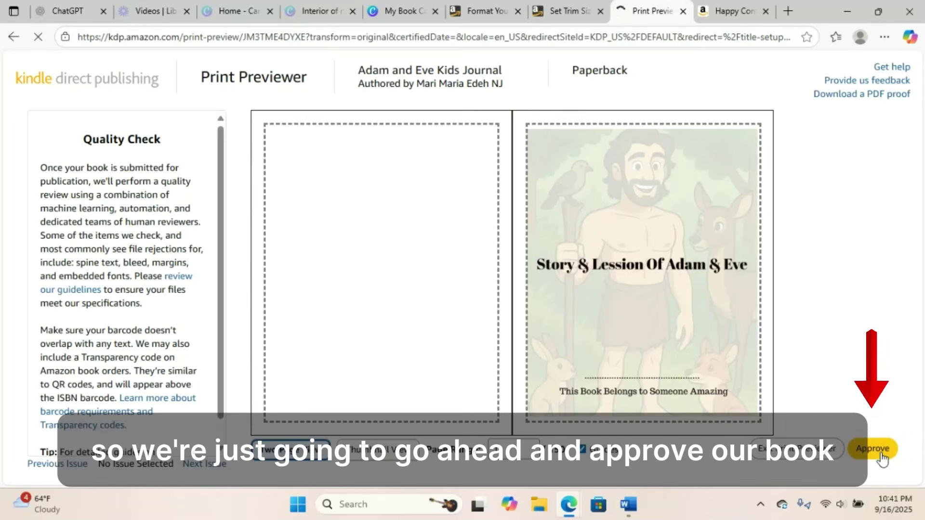
Approve the previewed book and review the print settings and printing cost in the summary.
{"action": "left_click", "coordinate": [883, 459]}
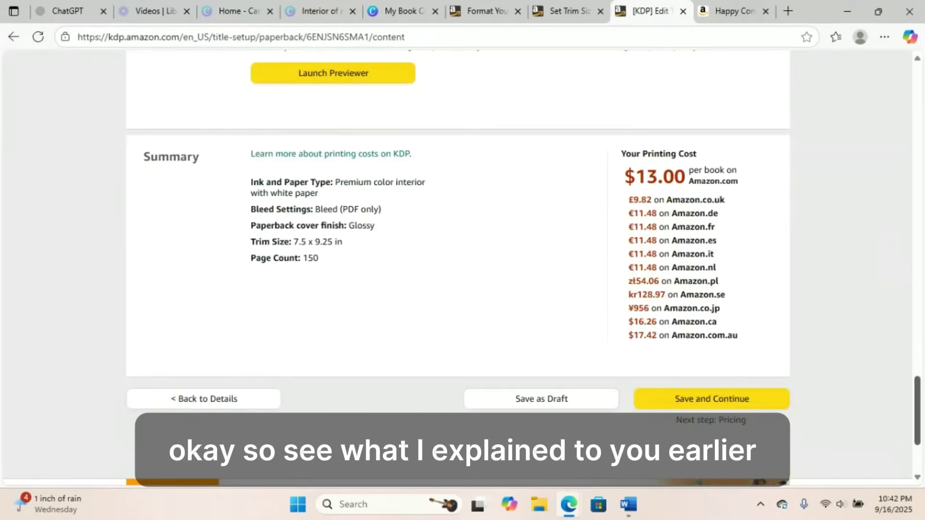
{"action": "scroll", "coordinate": [462, 255], "scroll_direction": "up", "scroll_amount": 1}
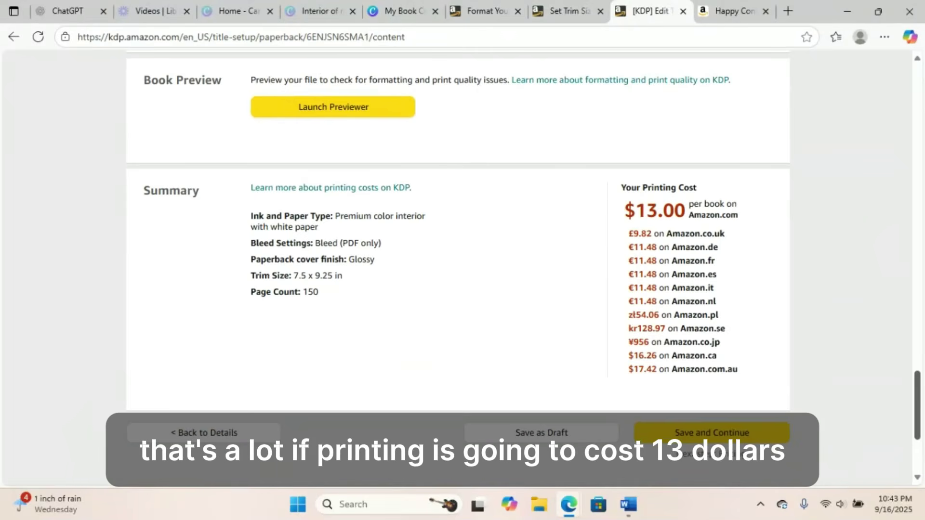
{"action": "scroll", "coordinate": [463, 269], "scroll_direction": "up", "scroll_amount": 1}
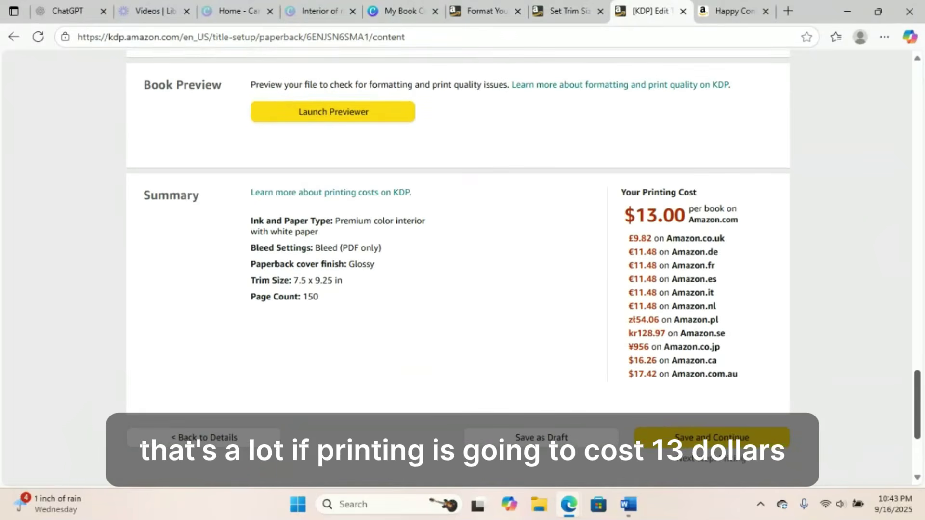
{"action": "scroll", "coordinate": [458, 270], "scroll_direction": "up", "scroll_amount": 1}
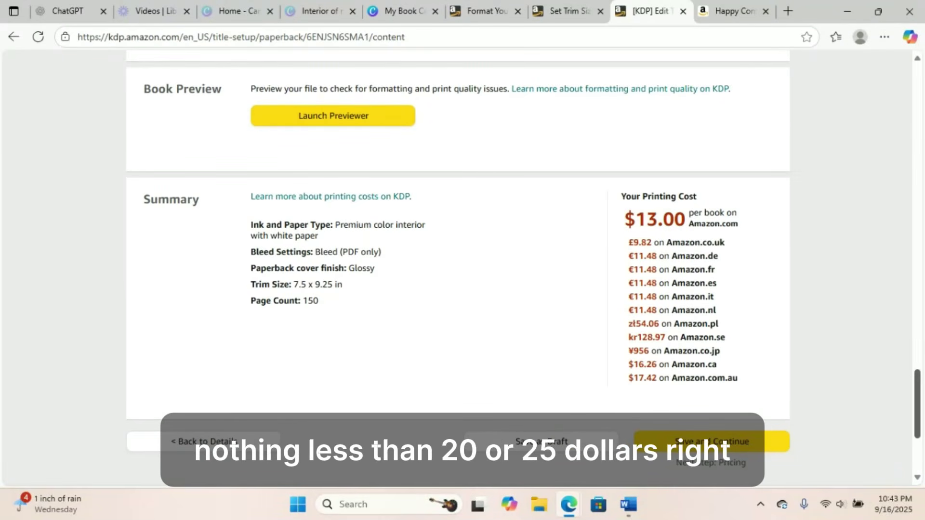
Change the ink and paper type in the print options to Standard color interior with white paper.
{"action": "scroll", "coordinate": [899, 212], "scroll_direction": "up", "scroll_amount": 20}
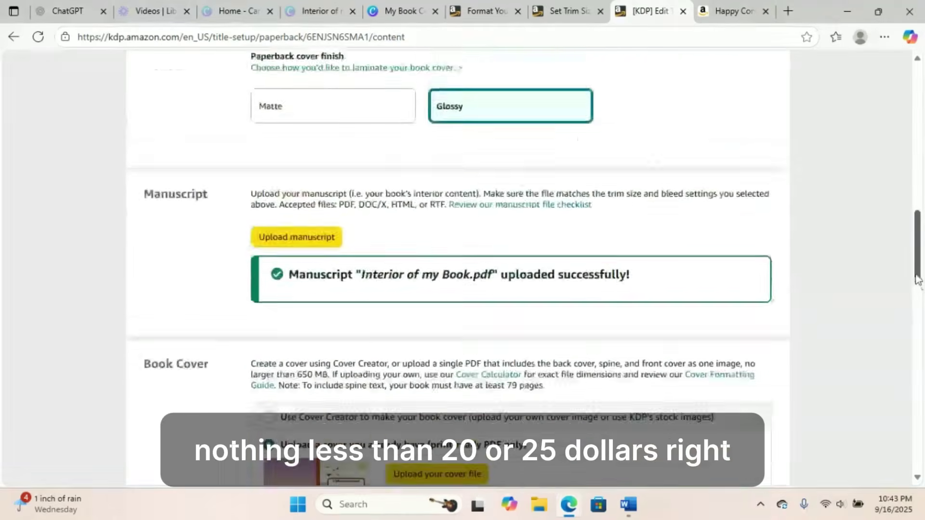
{"action": "scroll", "coordinate": [894, 193], "scroll_direction": "up", "scroll_amount": 4}
{"action": "scroll", "coordinate": [889, 185], "scroll_direction": "down", "scroll_amount": 1}
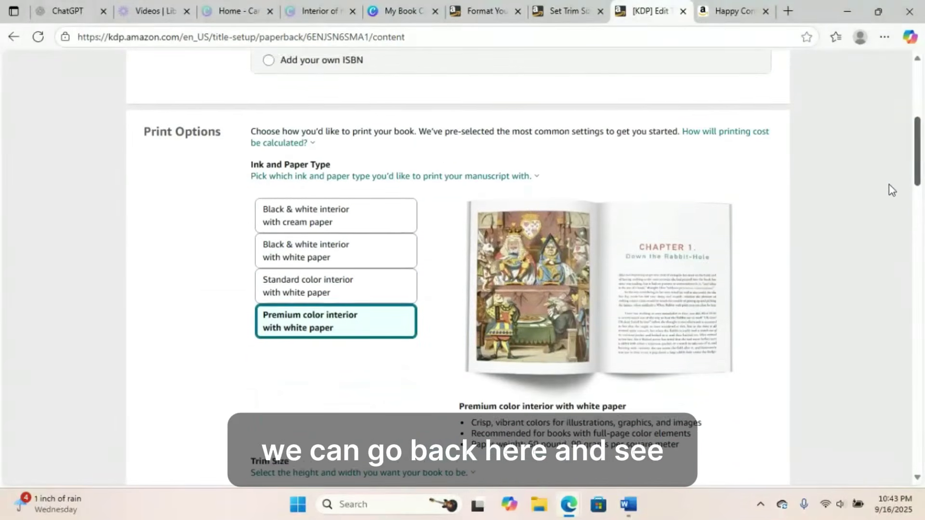
{"action": "left_click", "coordinate": [337, 285]}
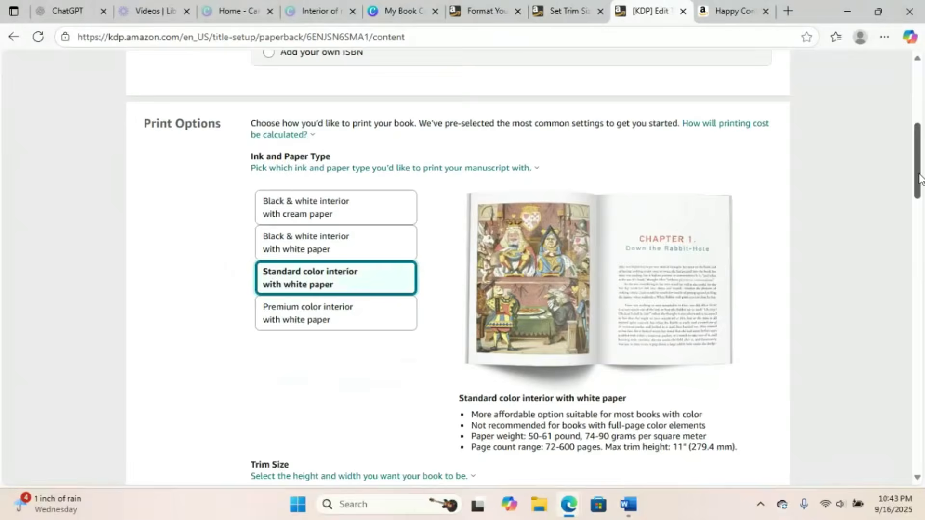
Check the chosen interior type, launch the print previewer again and approve the book with the updated print options.
{"action": "left_click_drag", "start_coordinate": [920, 172], "coordinate": [920, 404]}
{"action": "left_click_drag", "start_coordinate": [915, 366], "coordinate": [916, 450]}
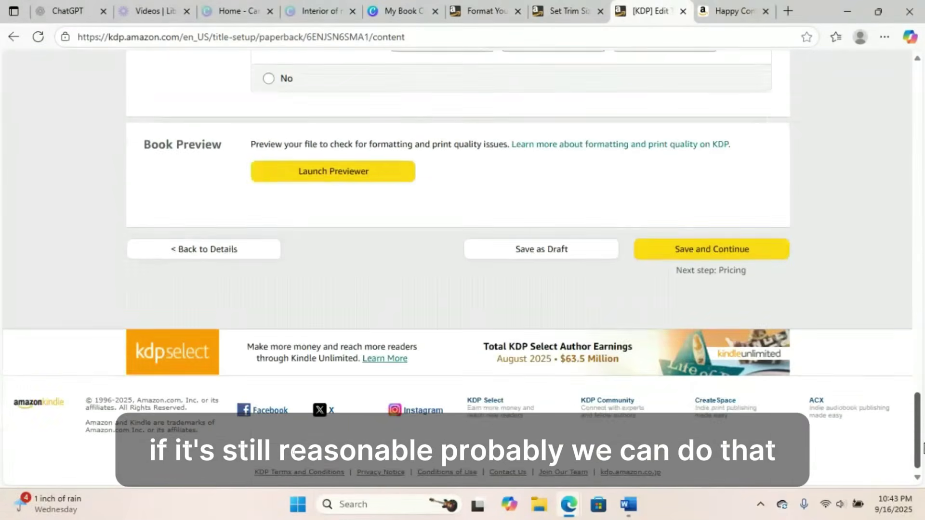
{"action": "scroll", "coordinate": [877, 270], "scroll_direction": "up", "scroll_amount": 15}
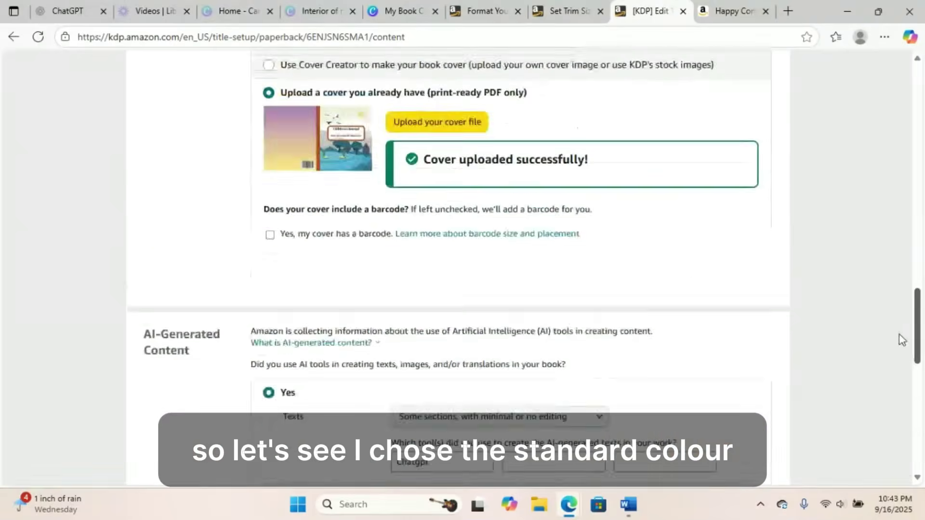
{"action": "scroll", "coordinate": [866, 207], "scroll_direction": "up", "scroll_amount": 3}
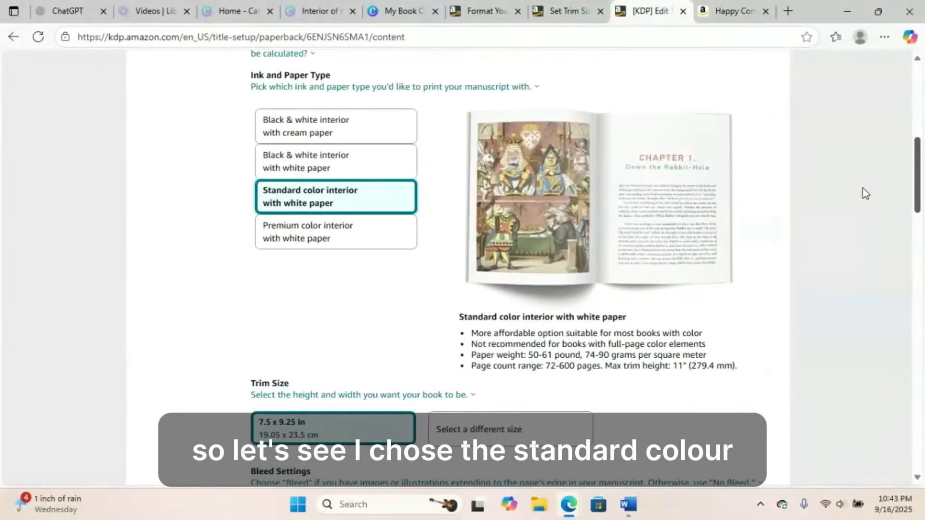
{"action": "scroll", "coordinate": [902, 316], "scroll_direction": "down", "scroll_amount": 20}
{"action": "left_click_drag", "start_coordinate": [920, 403], "coordinate": [919, 446]}
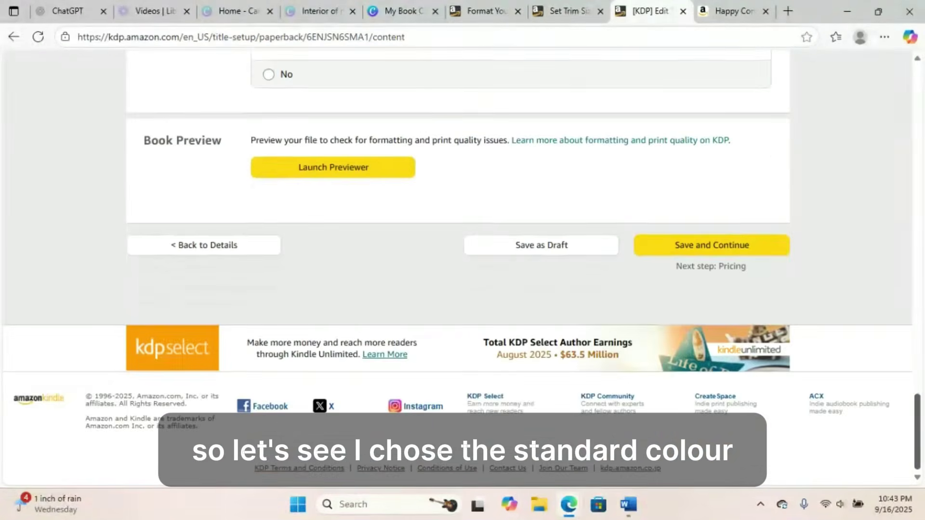
{"action": "left_click", "coordinate": [304, 172]}
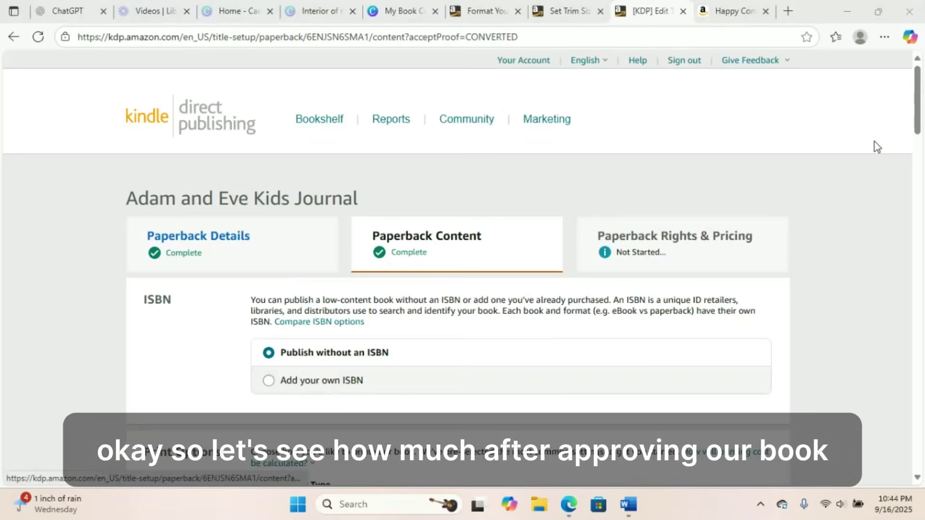
Review the updated printing cost in the summary, then save the content page and continue to Paperback Rights & Pricing.
{"action": "left_click_drag", "start_coordinate": [915, 125], "coordinate": [916, 427]}
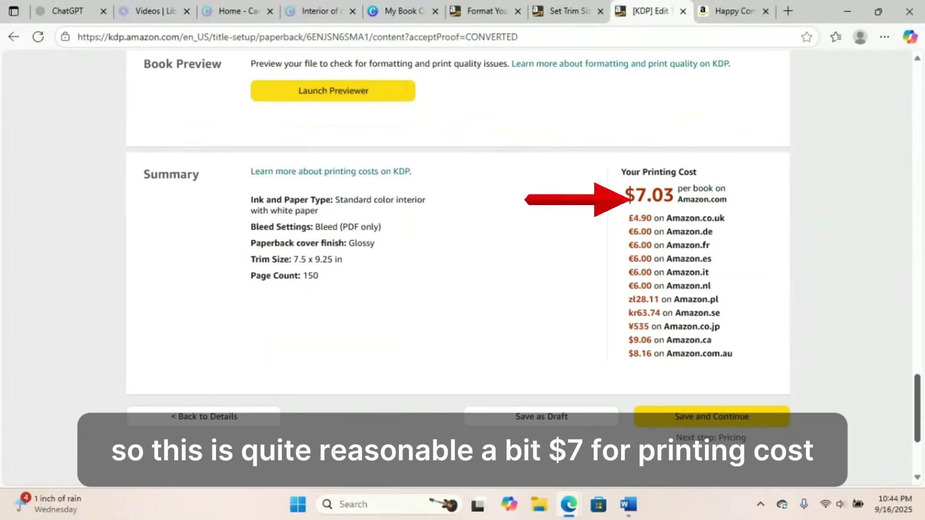
{"action": "left_click", "coordinate": [717, 422]}
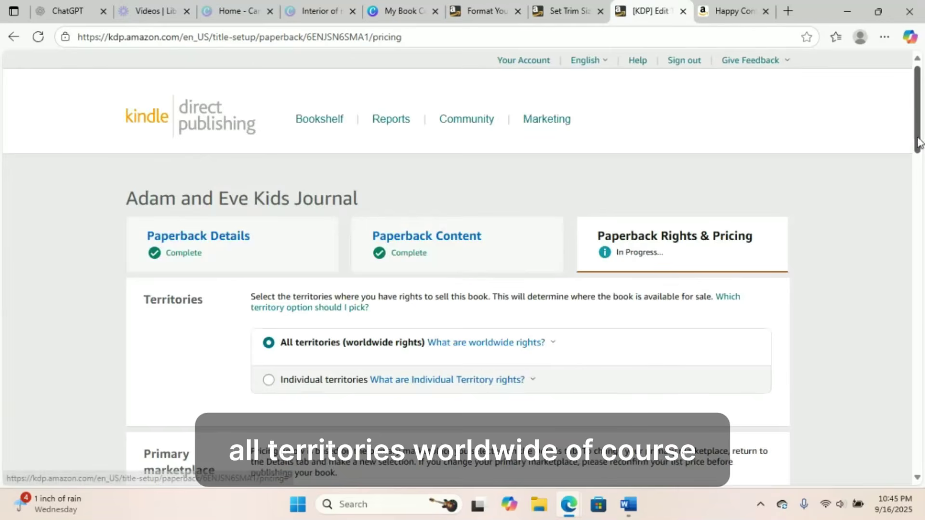
Keep worldwide rights for all territories and set the Amazon.com list price to 19.99 USD.
{"action": "scroll", "coordinate": [672, 357], "scroll_direction": "down", "scroll_amount": 5}
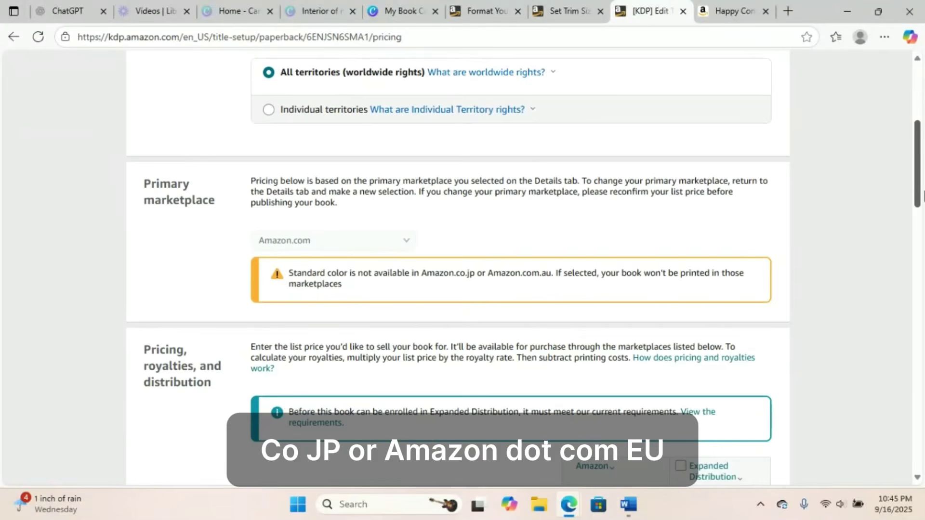
{"action": "scroll", "coordinate": [923, 195], "scroll_direction": "down", "scroll_amount": 1}
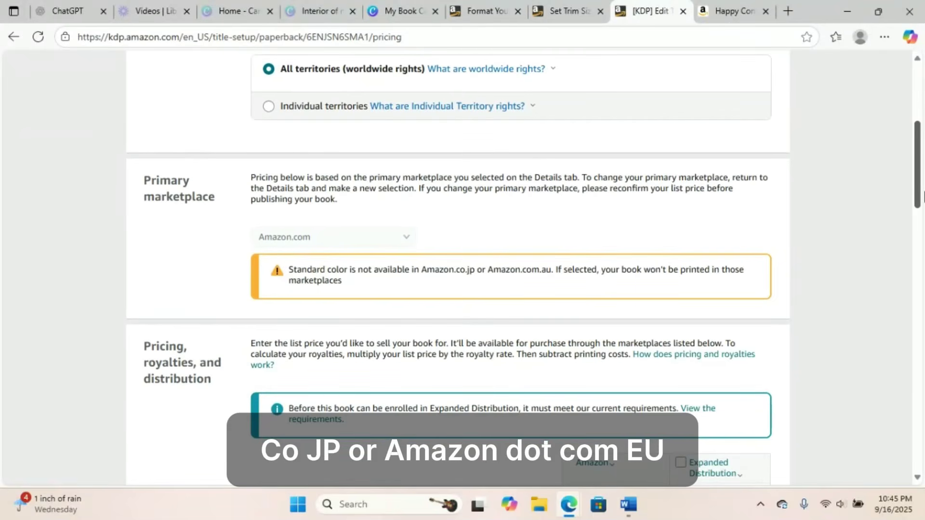
{"action": "scroll", "coordinate": [922, 195], "scroll_direction": "down", "scroll_amount": 5}
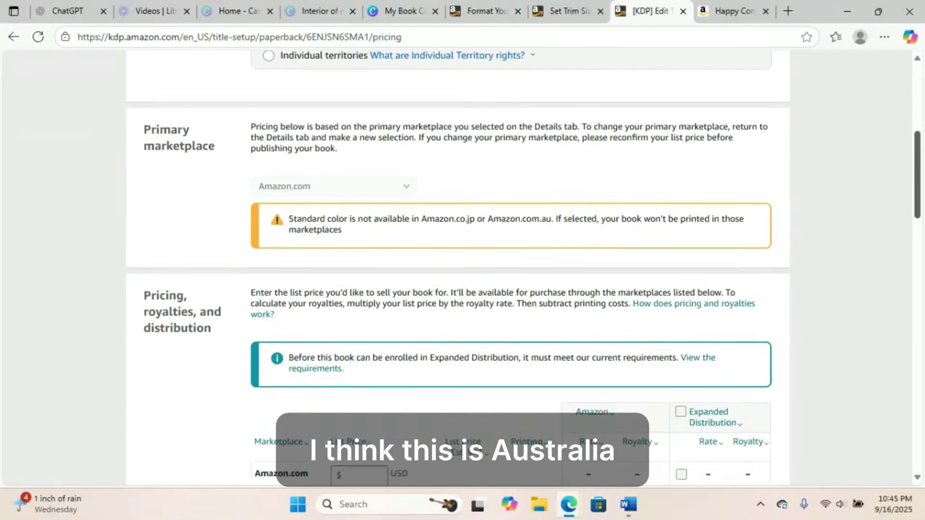
{"action": "scroll", "coordinate": [923, 195], "scroll_direction": "down", "scroll_amount": 1}
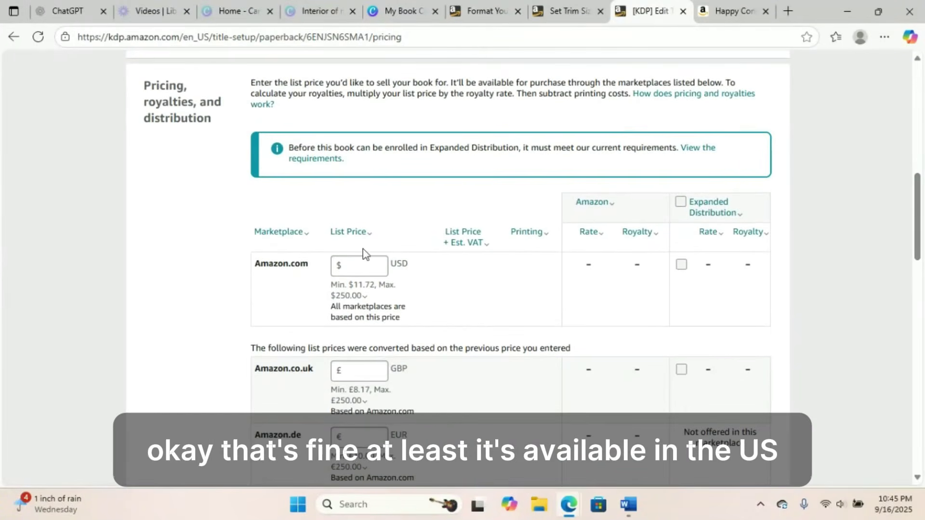
{"action": "left_click", "coordinate": [362, 266]}
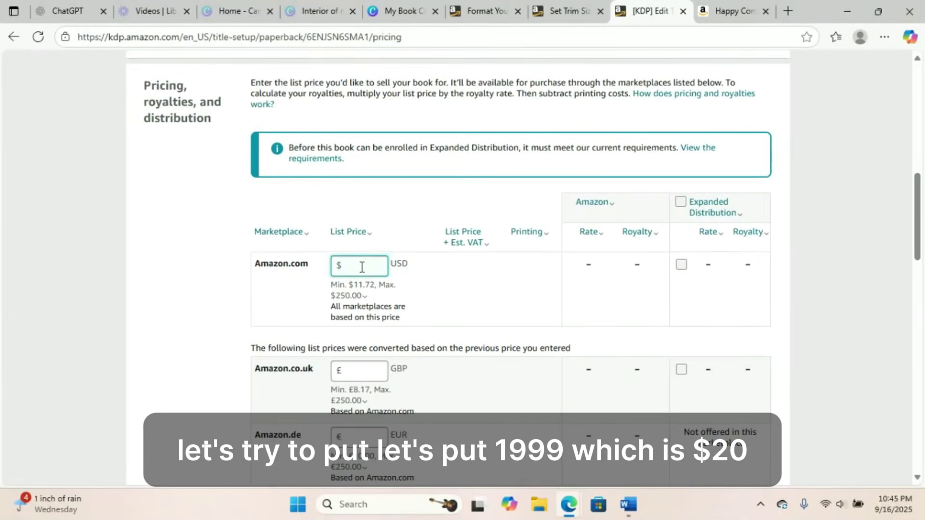
{"action": "type", "text": "19.99"}
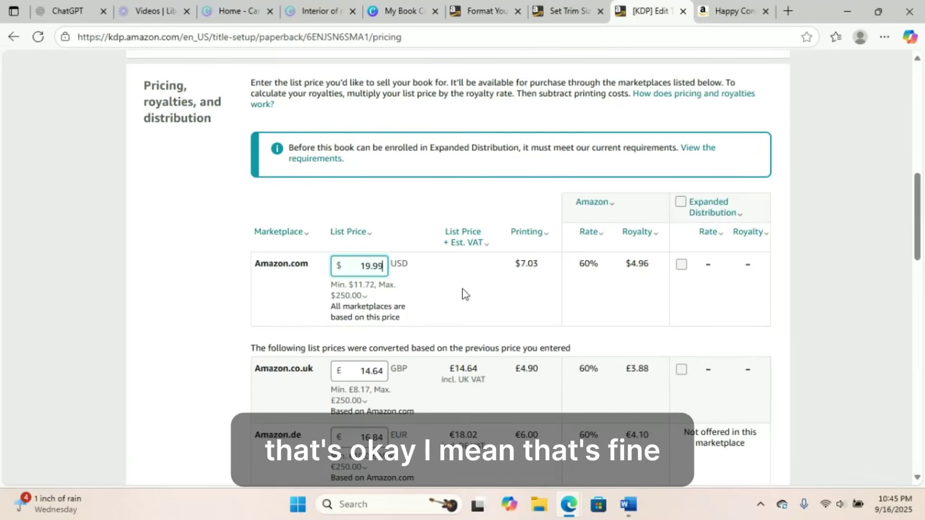
Try a 23 USD list price for Amazon.com to compare the royalty, and settle on 22 USD.
{"action": "key", "text": "BackSpace"}
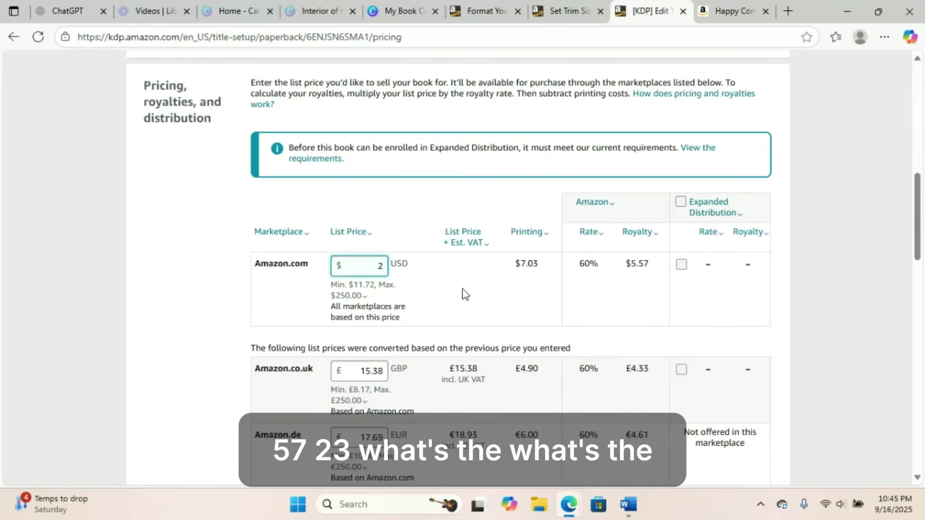
{"action": "key", "text": "BackSpace"}
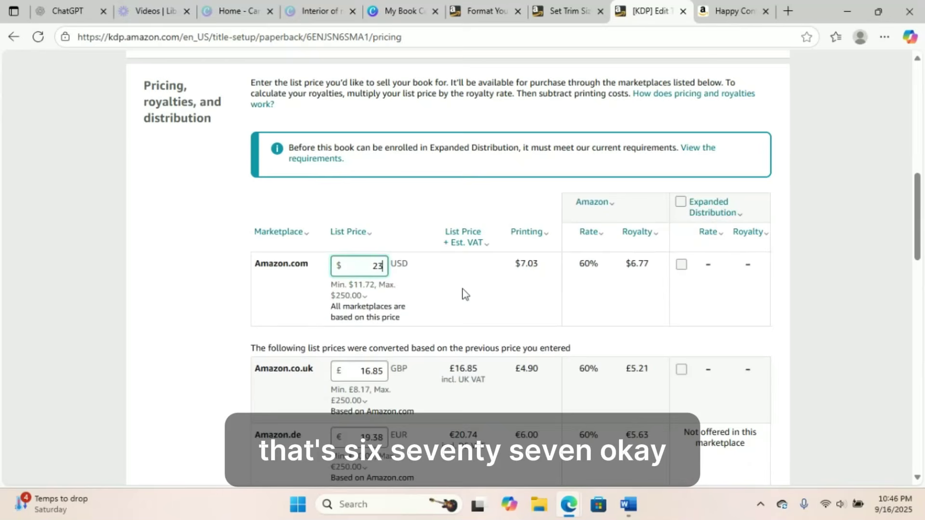
{"action": "key", "text": "BackSpace"}
{"action": "type", "text": "2"}
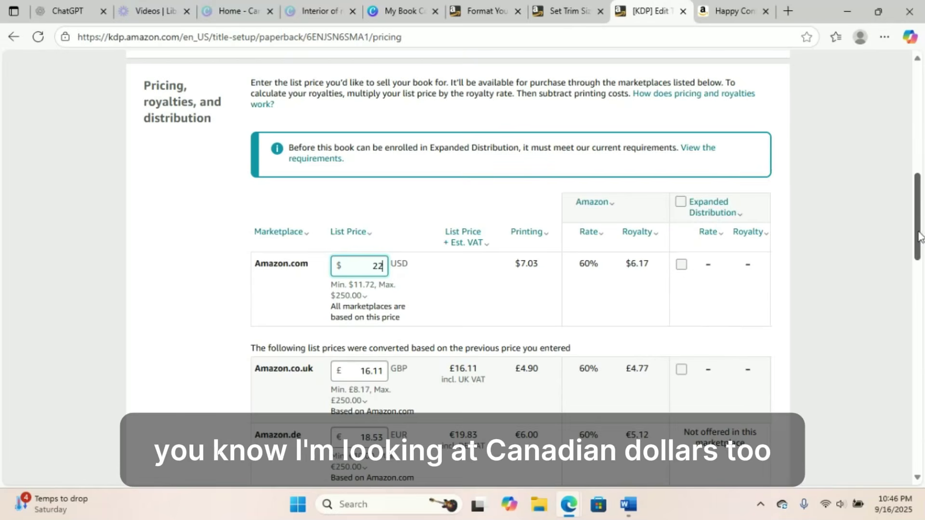
Check the converted Amazon.ca list price, and request a book proof, saving the unsaved pricing changes.
{"action": "left_click_drag", "start_coordinate": [919, 233], "coordinate": [921, 398]}
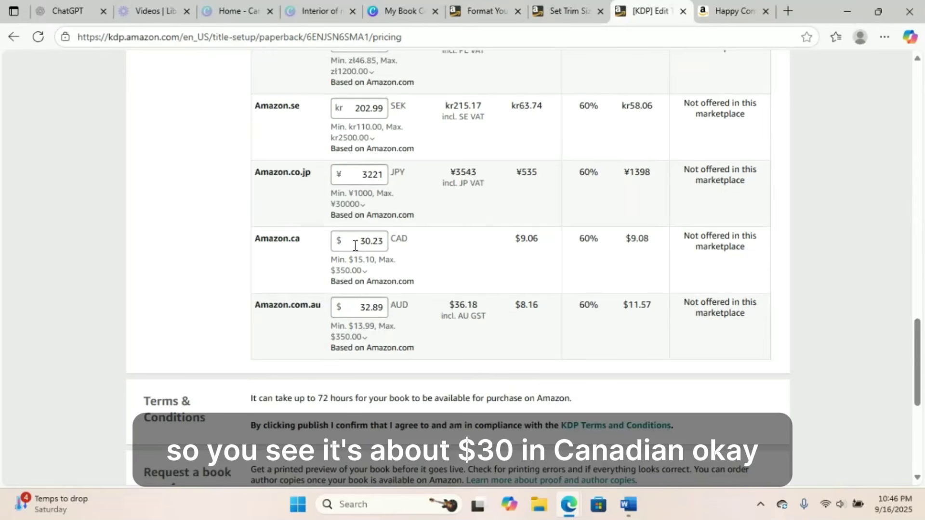
{"action": "left_click", "coordinate": [395, 262]}
{"action": "left_click_drag", "start_coordinate": [918, 373], "coordinate": [917, 407]}
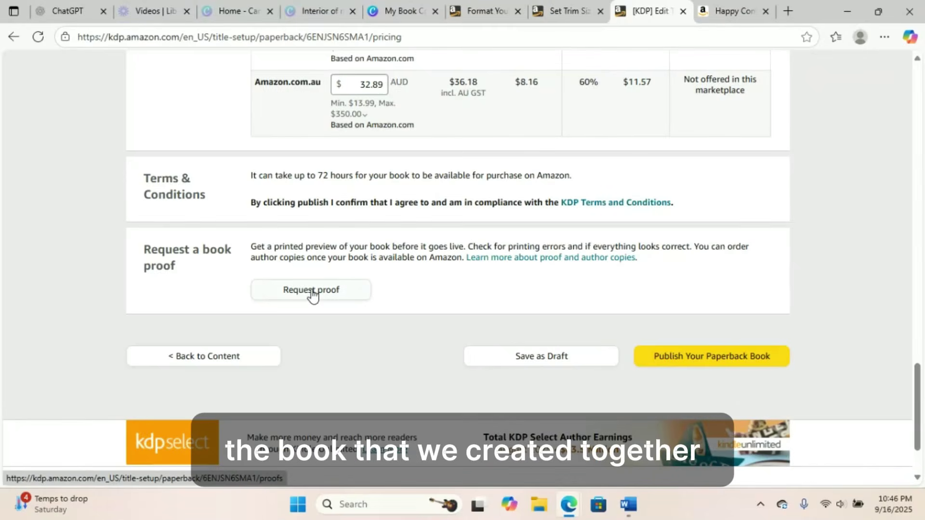
{"action": "left_click", "coordinate": [311, 291]}
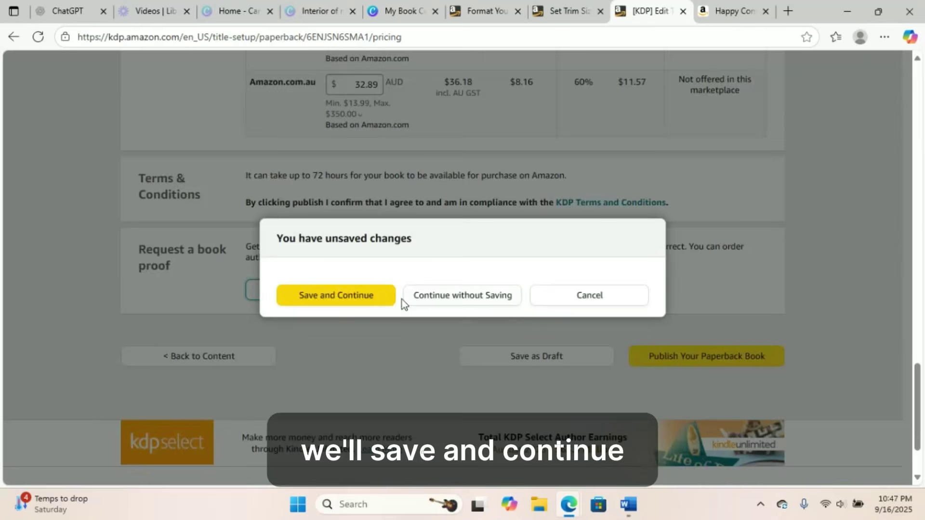
{"action": "left_click", "coordinate": [359, 308]}
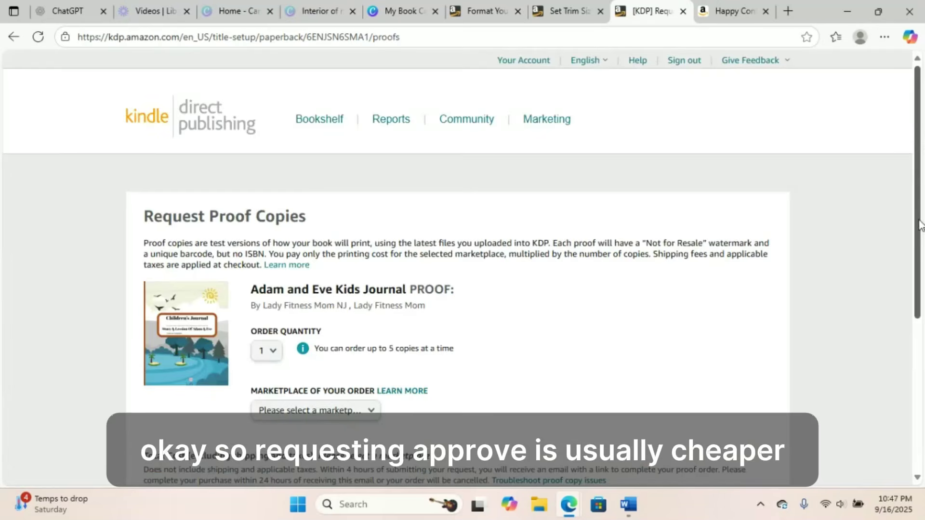
Select Amazon.com as the marketplace for one proof copy, and submit and confirm the proof request.
{"action": "left_click_drag", "start_coordinate": [915, 224], "coordinate": [915, 295]}
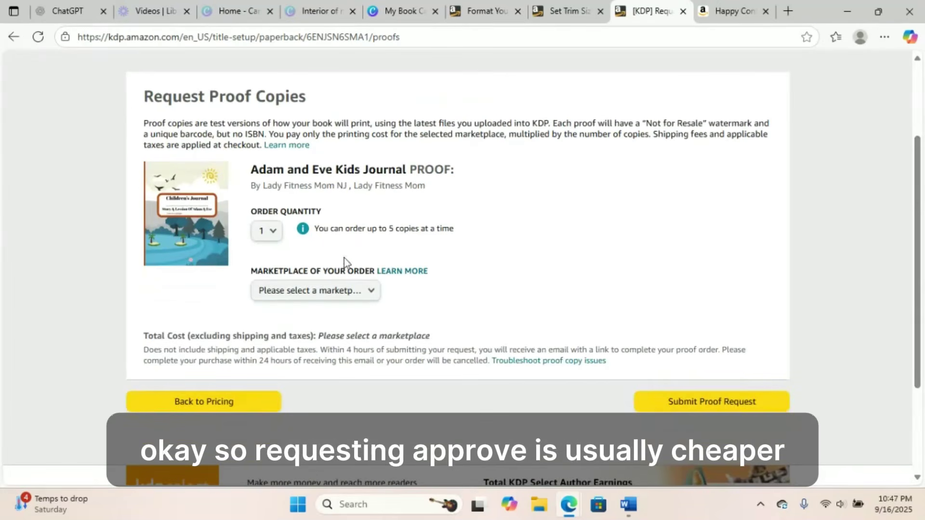
{"action": "left_click", "coordinate": [317, 289]}
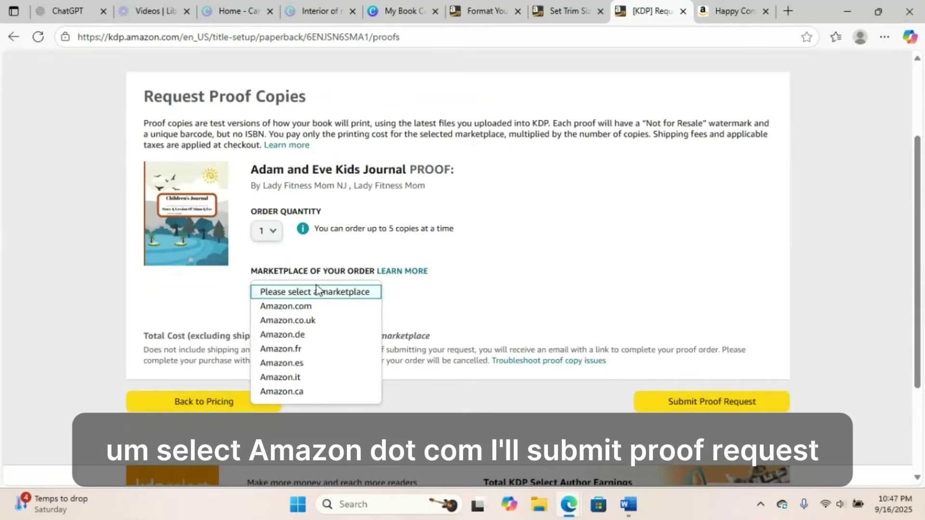
{"action": "left_click", "coordinate": [314, 309]}
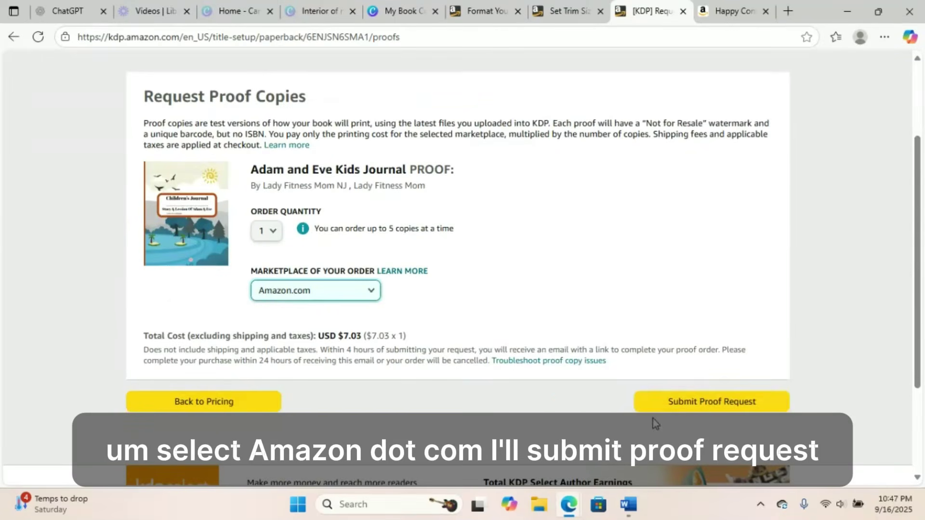
{"action": "left_click", "coordinate": [685, 401]}
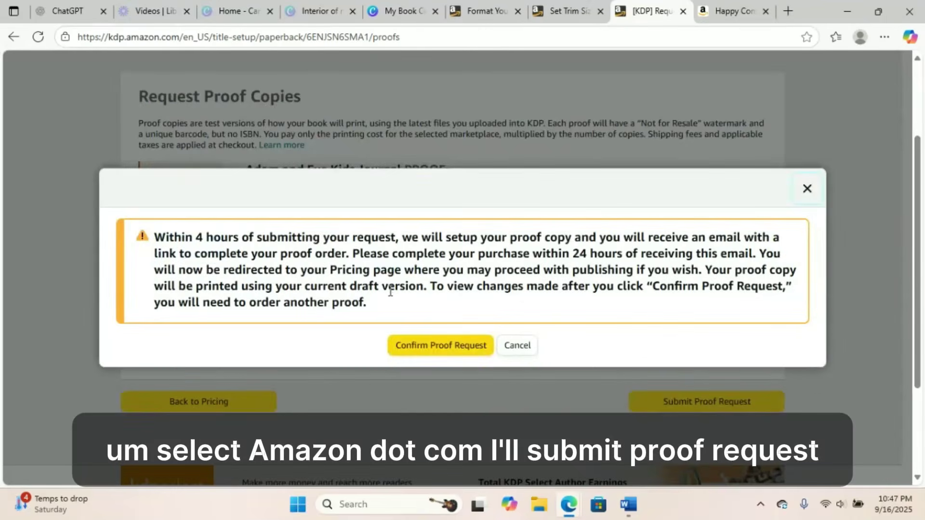
{"action": "left_click", "coordinate": [426, 345]}
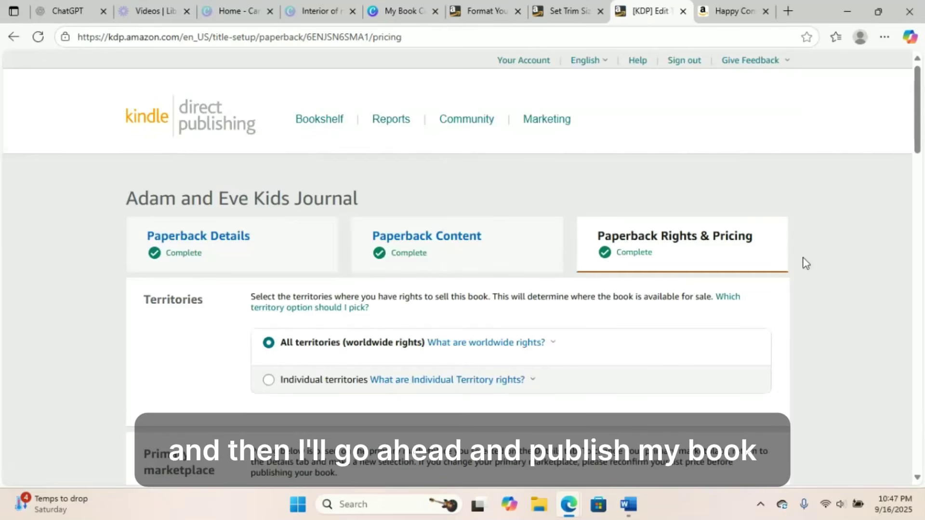
Publish the paperback book and read through the submission notice about the review process.
{"action": "left_click_drag", "start_coordinate": [917, 154], "coordinate": [917, 470]}
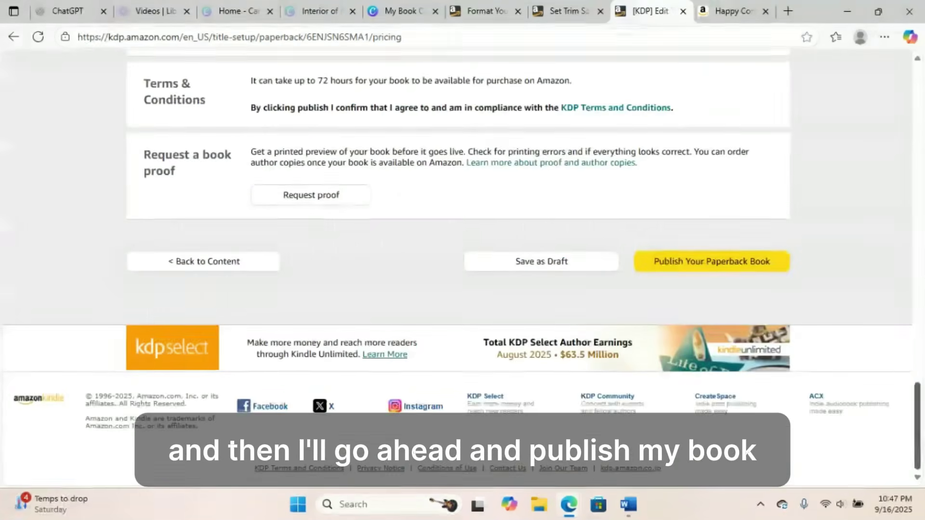
{"action": "left_click", "coordinate": [730, 267]}
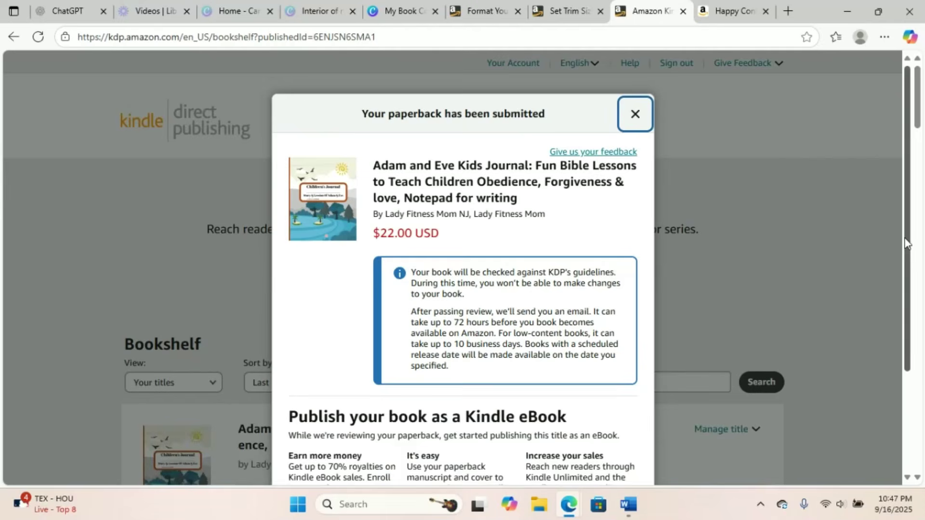
{"action": "scroll", "coordinate": [912, 288], "scroll_direction": "down", "scroll_amount": 1}
{"action": "scroll", "coordinate": [912, 288], "scroll_direction": "down", "scroll_amount": 5}
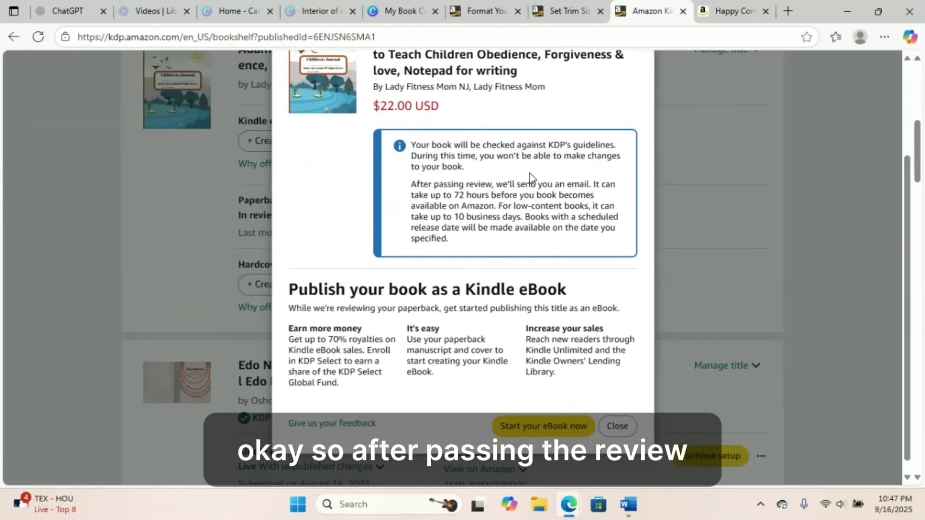